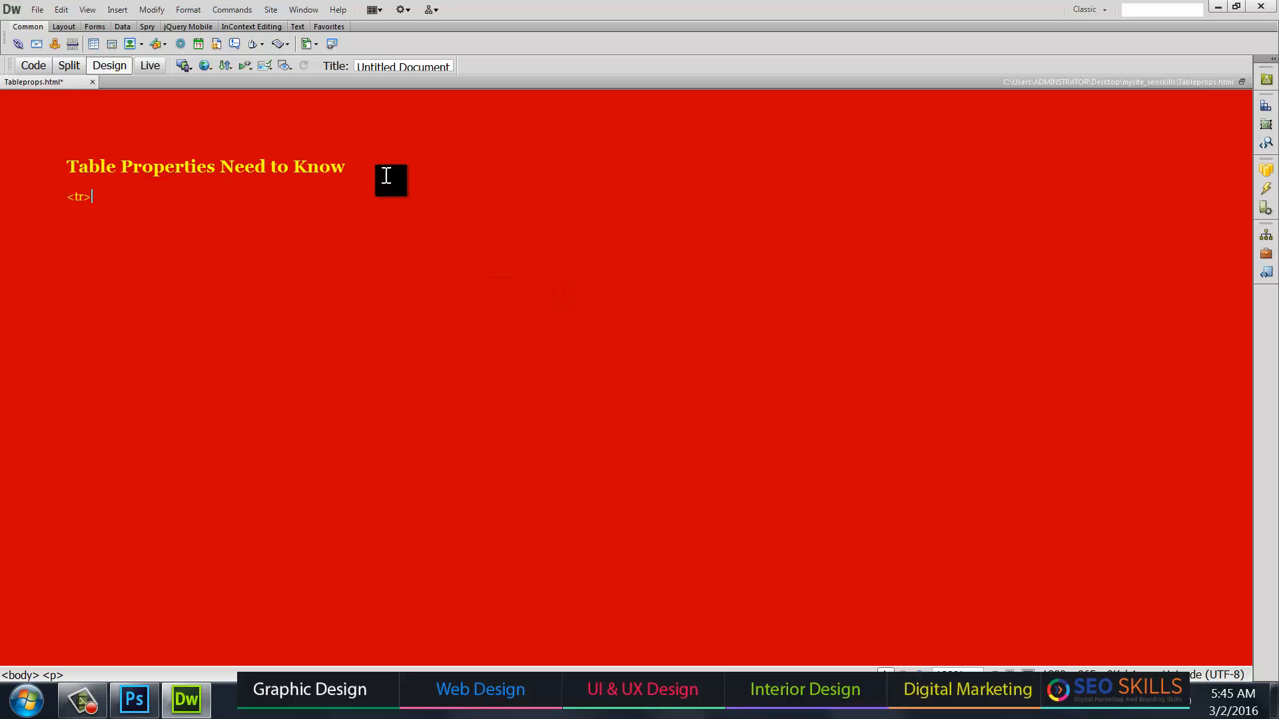
# Step: Set the page's font size to 36 px in the page properties
pyautogui.click(155, 10)
pyautogui.click(200, 28)
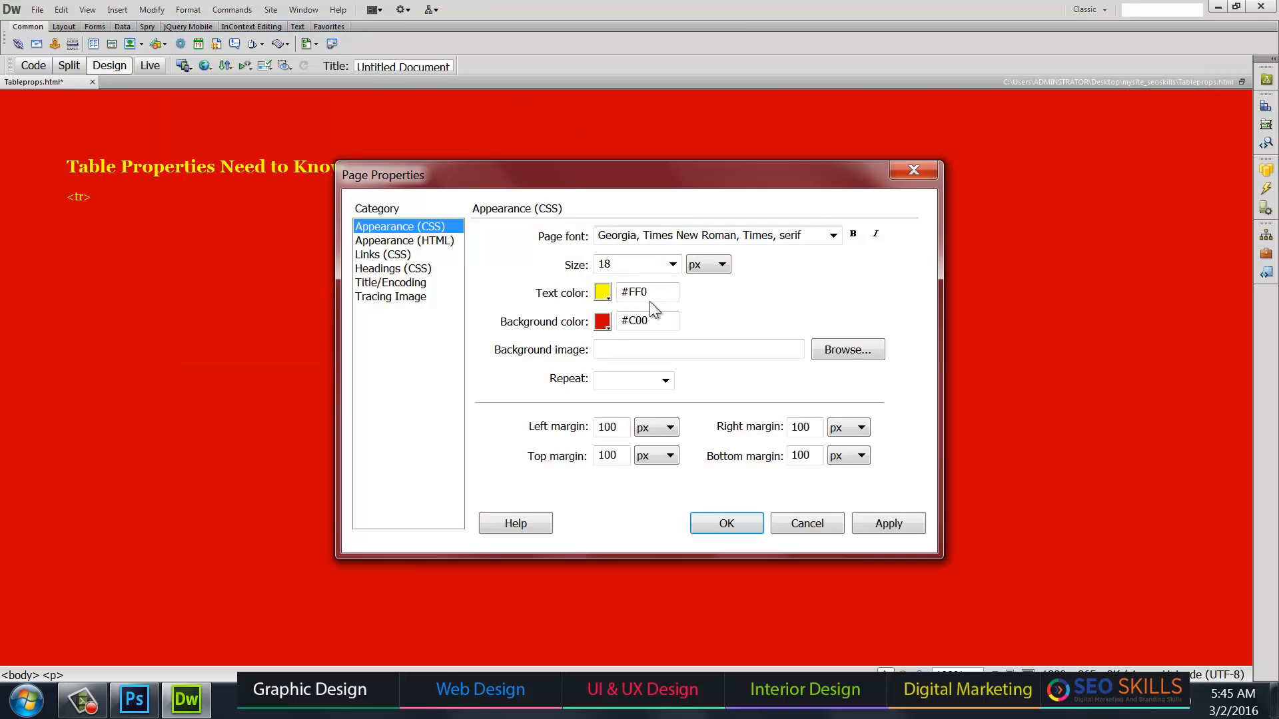
pyautogui.write('36')
pyautogui.click(865, 524)
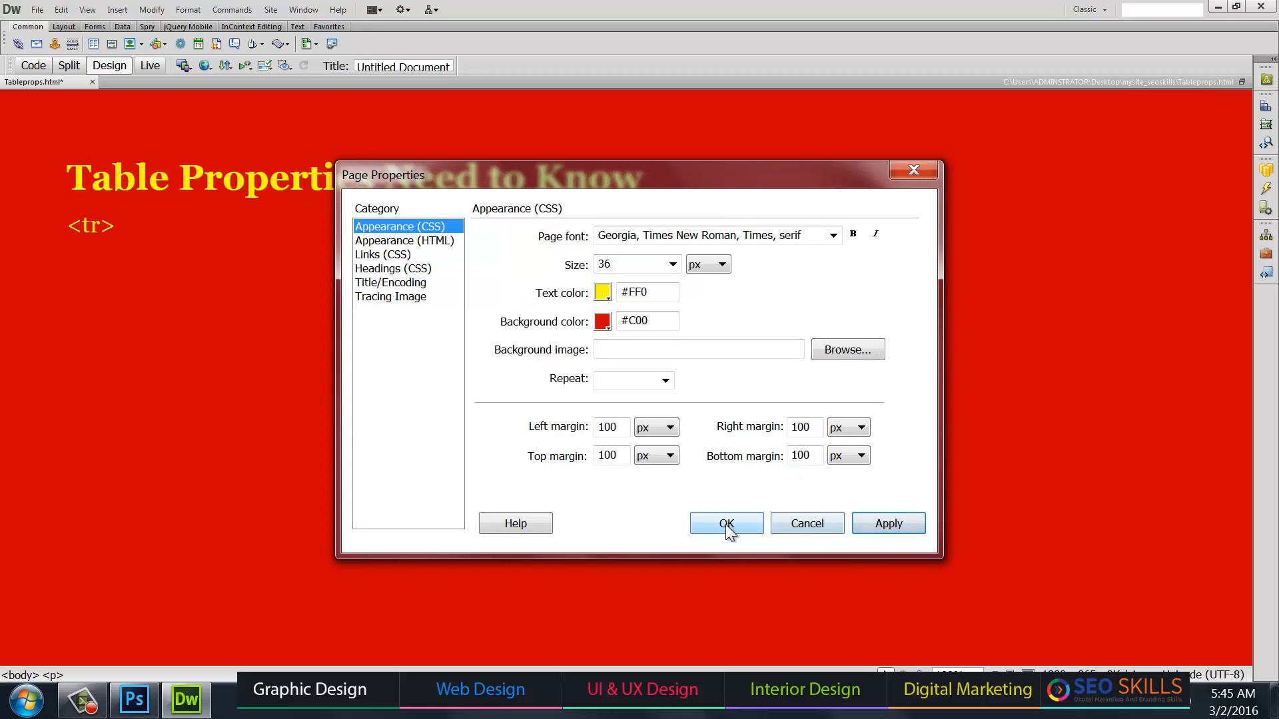
pyautogui.click(726, 525)
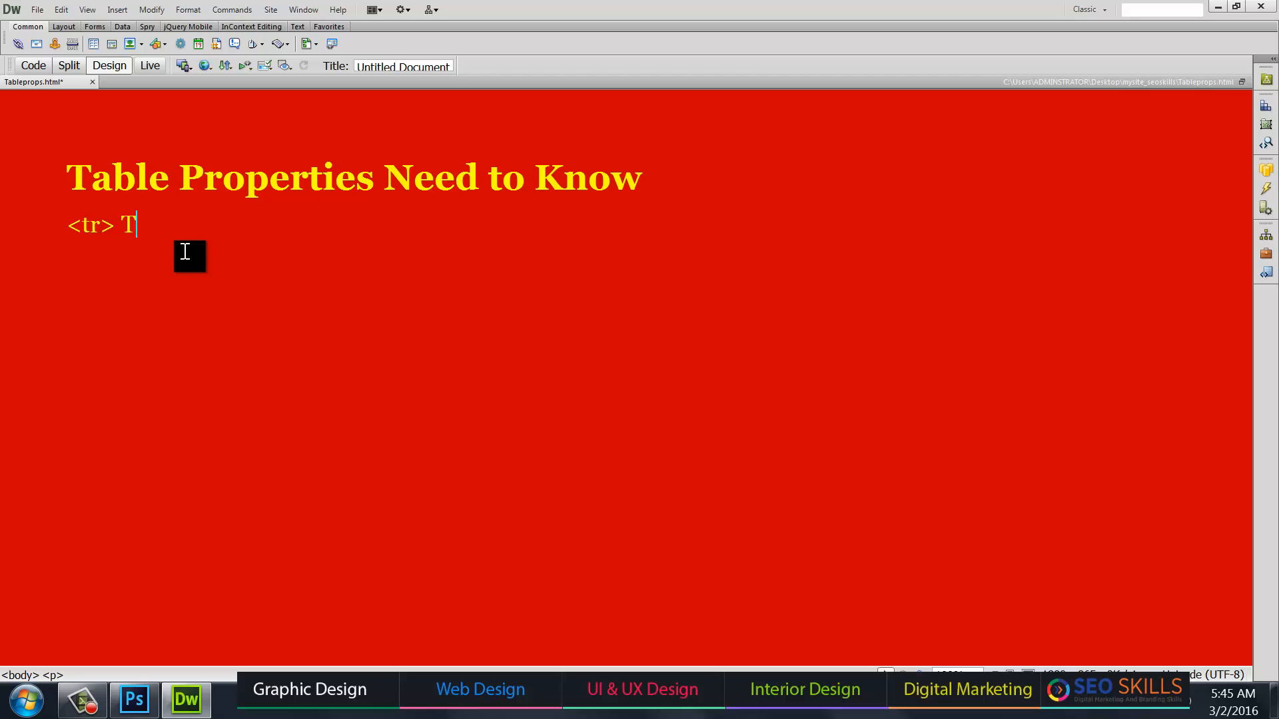
# Step: Complete the <tr> line with "Table Row" and add "<td> Table Division" and a Cellspacing line below it
pyautogui.write('ble Row ')
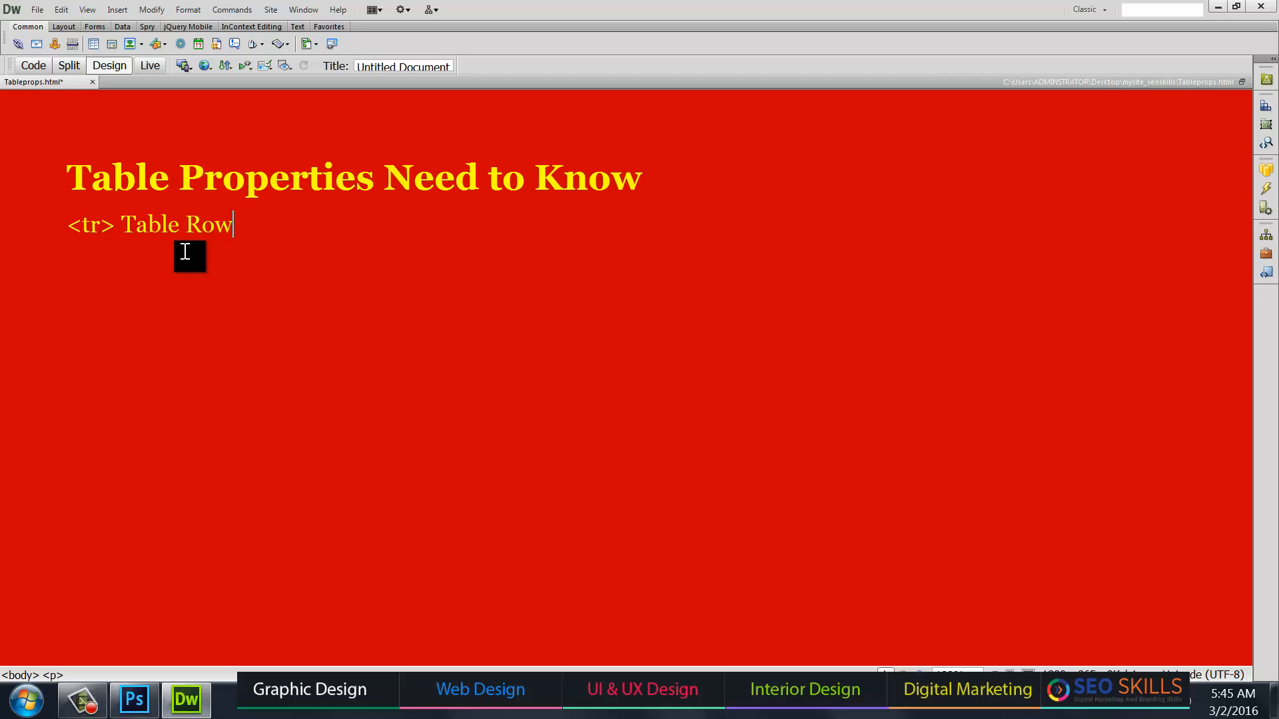
pyautogui.write('<td> Table Division')
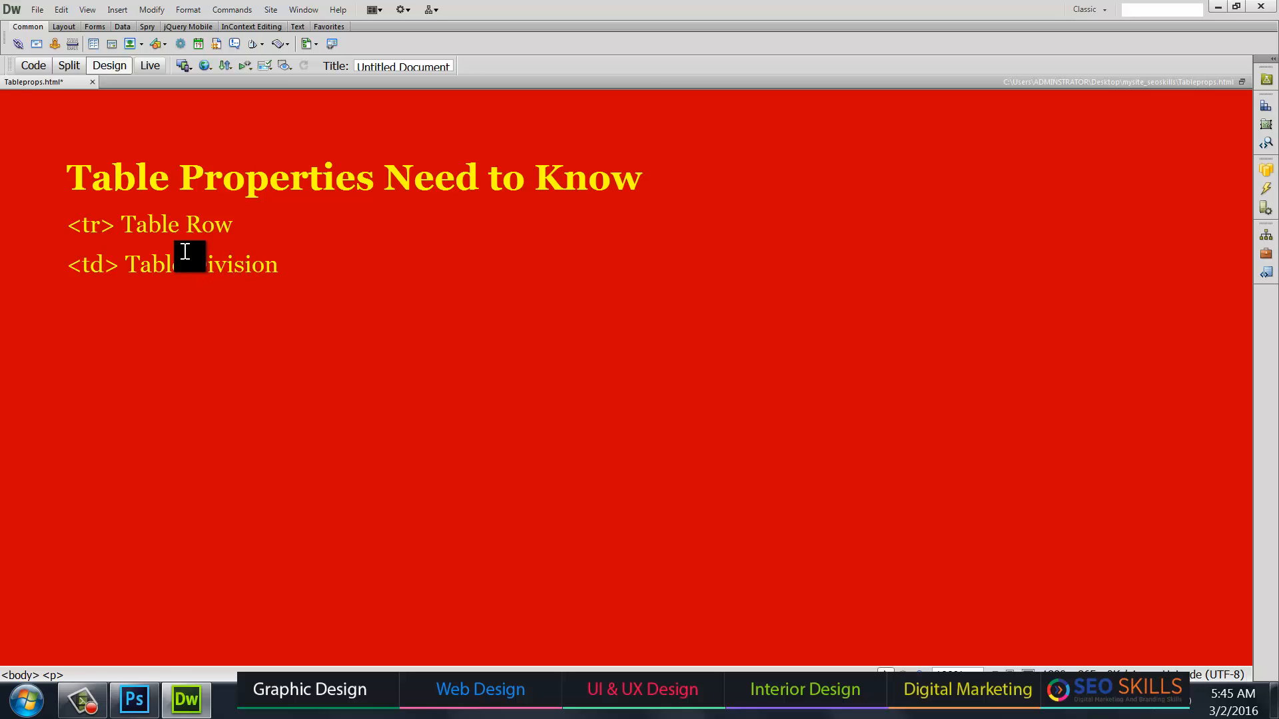
pyautogui.write(' CSS')
pyautogui.press('BackSpace')
pyautogui.press('BackSpace')
pyautogui.write('ellspacinf')
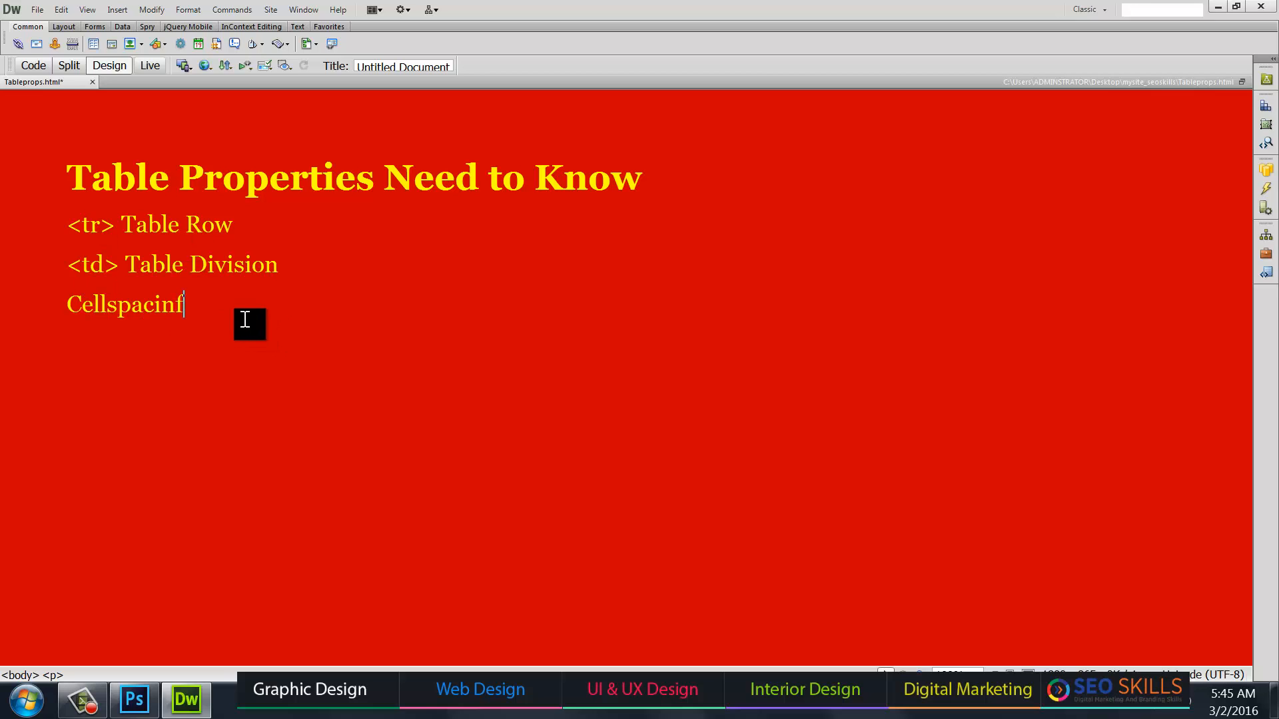
# Step: Replace the tag notes below the heading with a one-row, one-column table 400 pixels wide
pyautogui.moveTo(191, 314); pyautogui.dragTo(41, 222)
pyautogui.press('BackSpace')
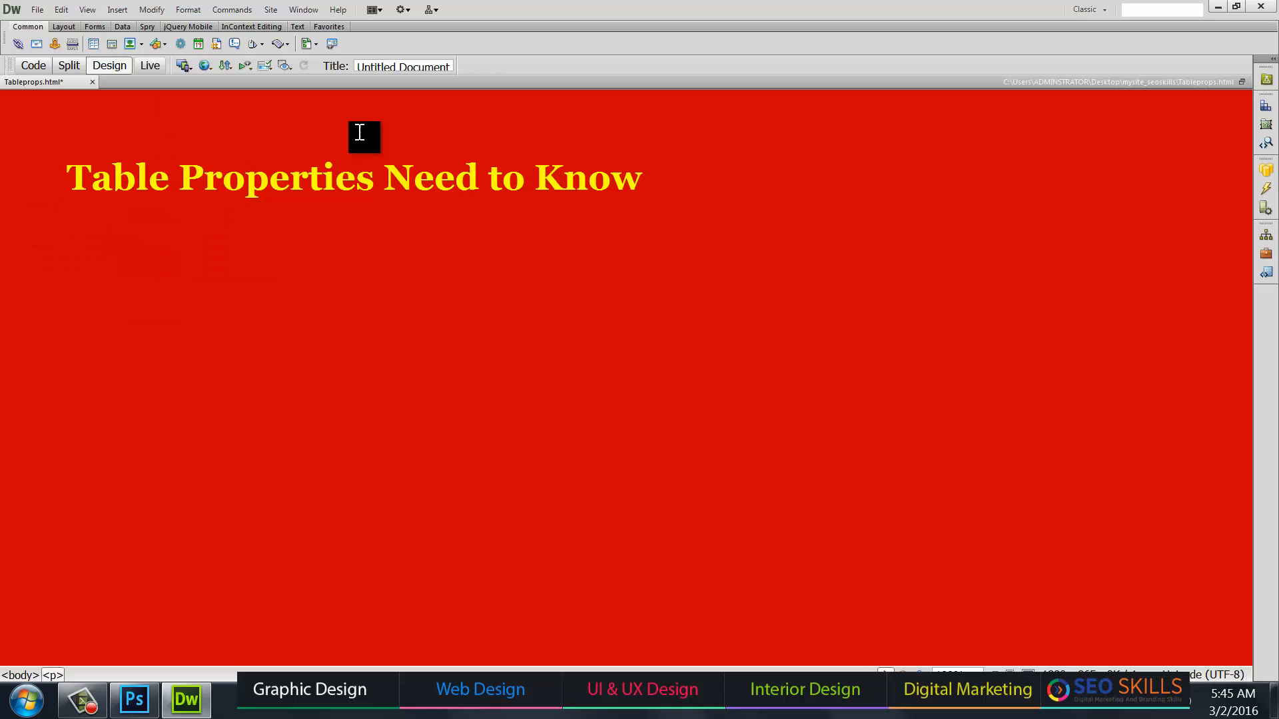
pyautogui.click(117, 9)
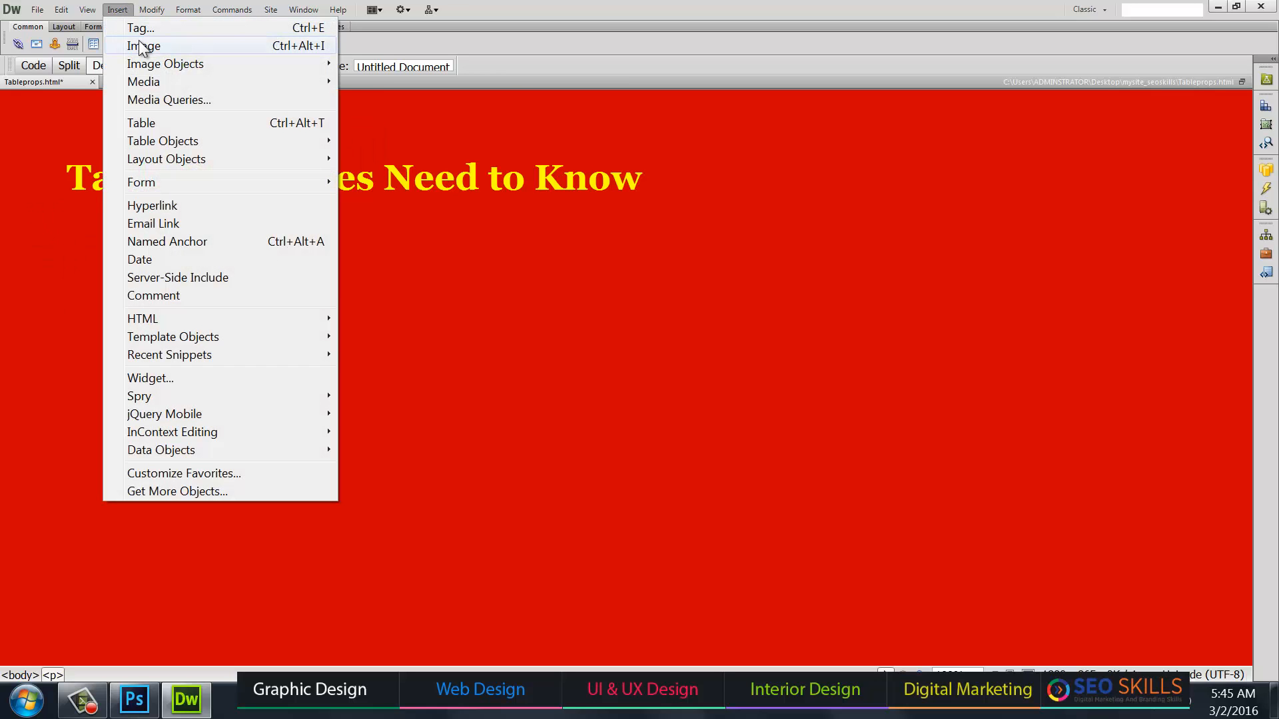
pyautogui.click(146, 122)
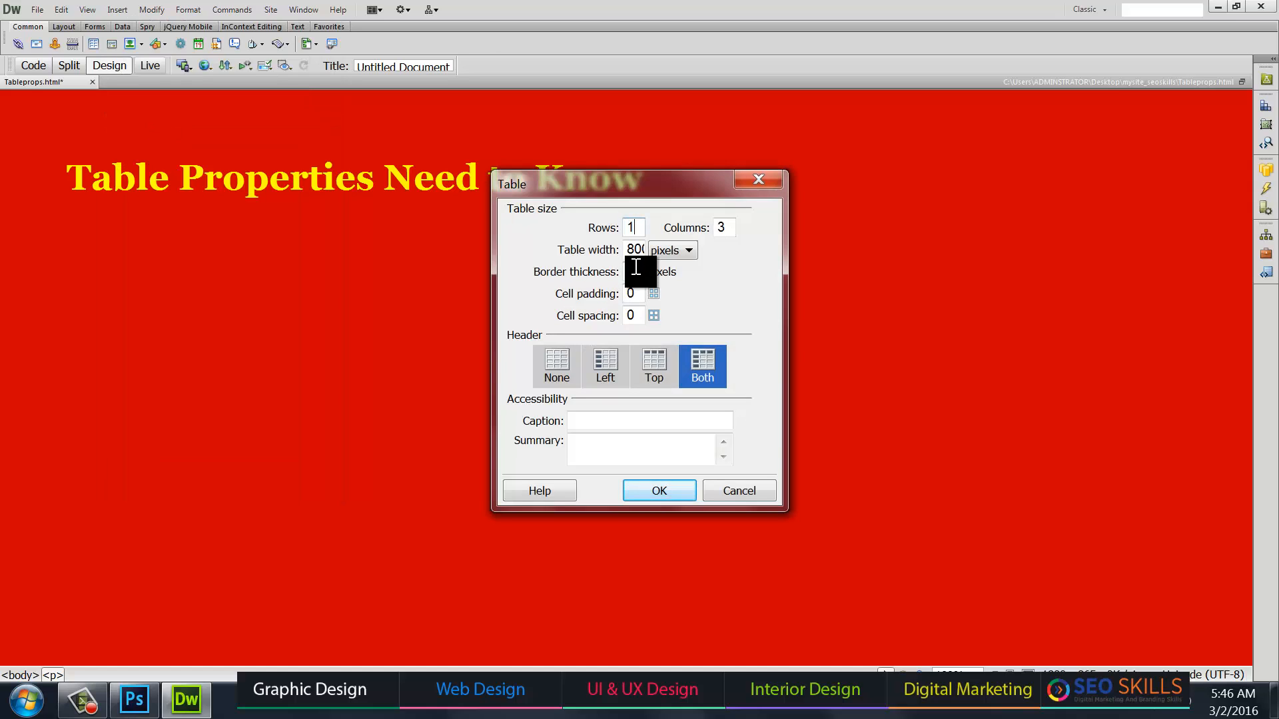
pyautogui.press('Tab')
pyautogui.click(640, 250)
pyautogui.press('Return')
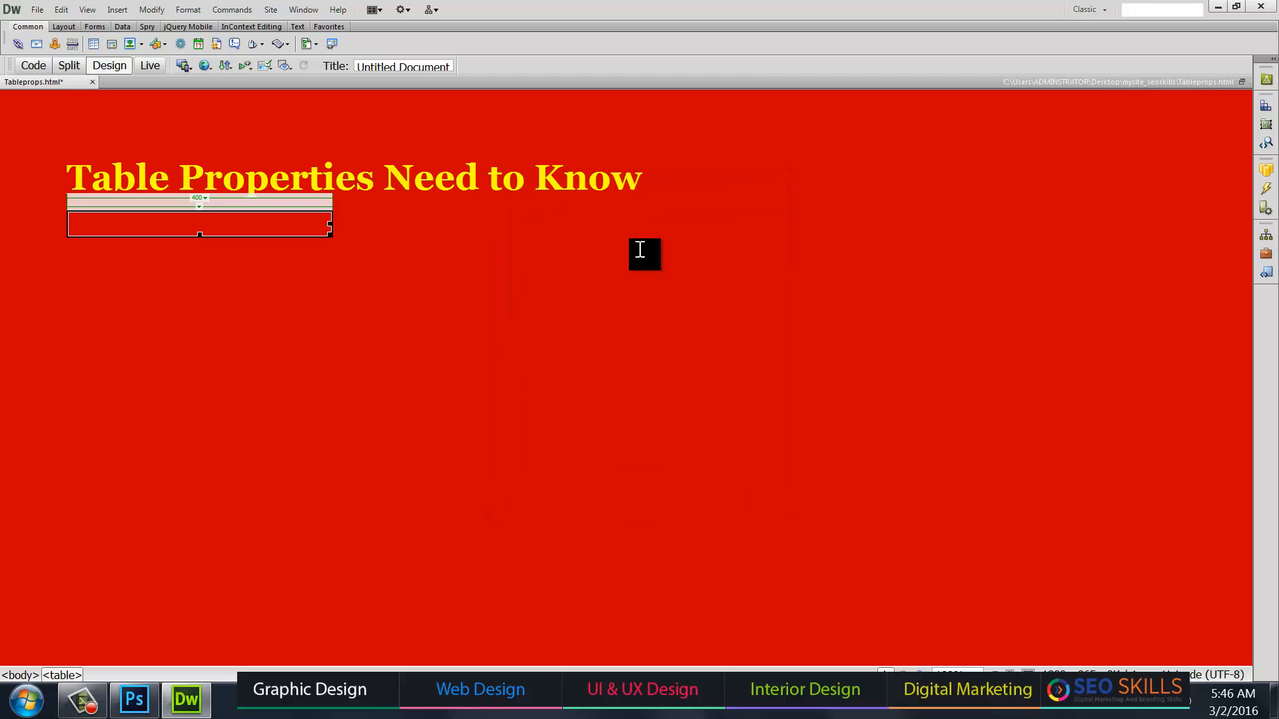
pyautogui.click(459, 351)
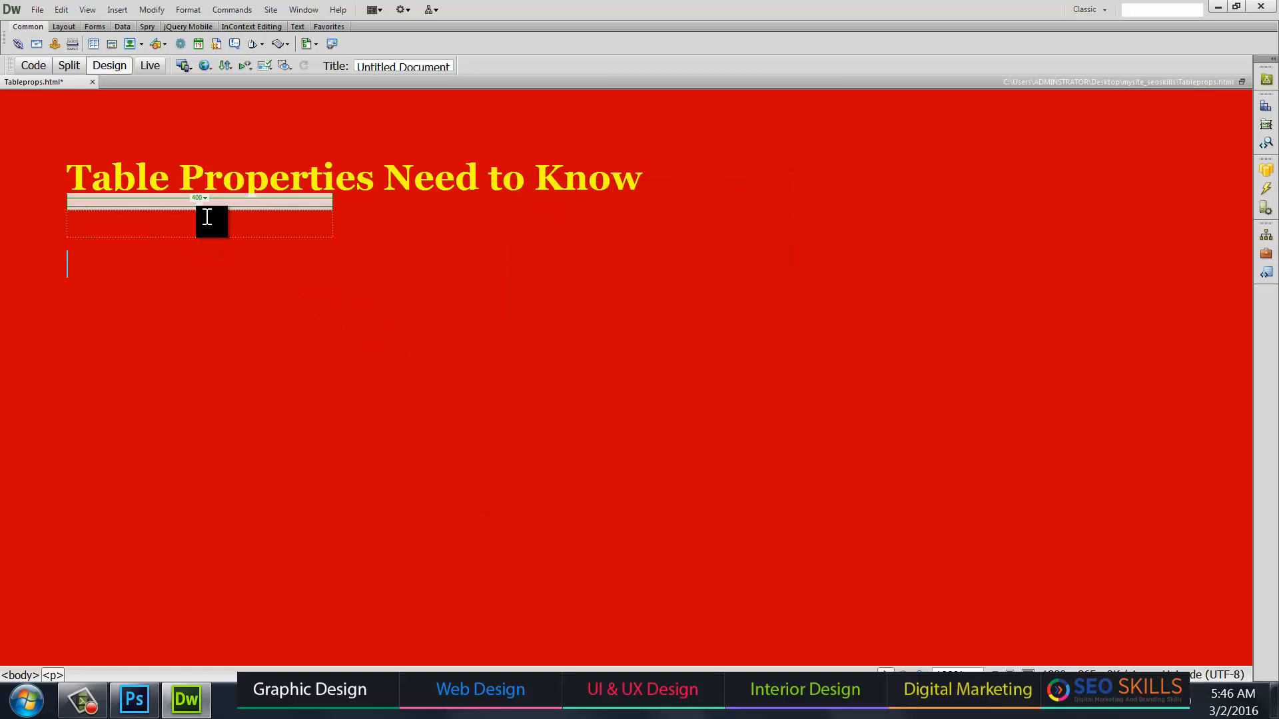
pyautogui.hotkey('ctrl', '=')
pyautogui.hotkey('ctrl', '=')
pyautogui.hotkey('ctrl', '=')
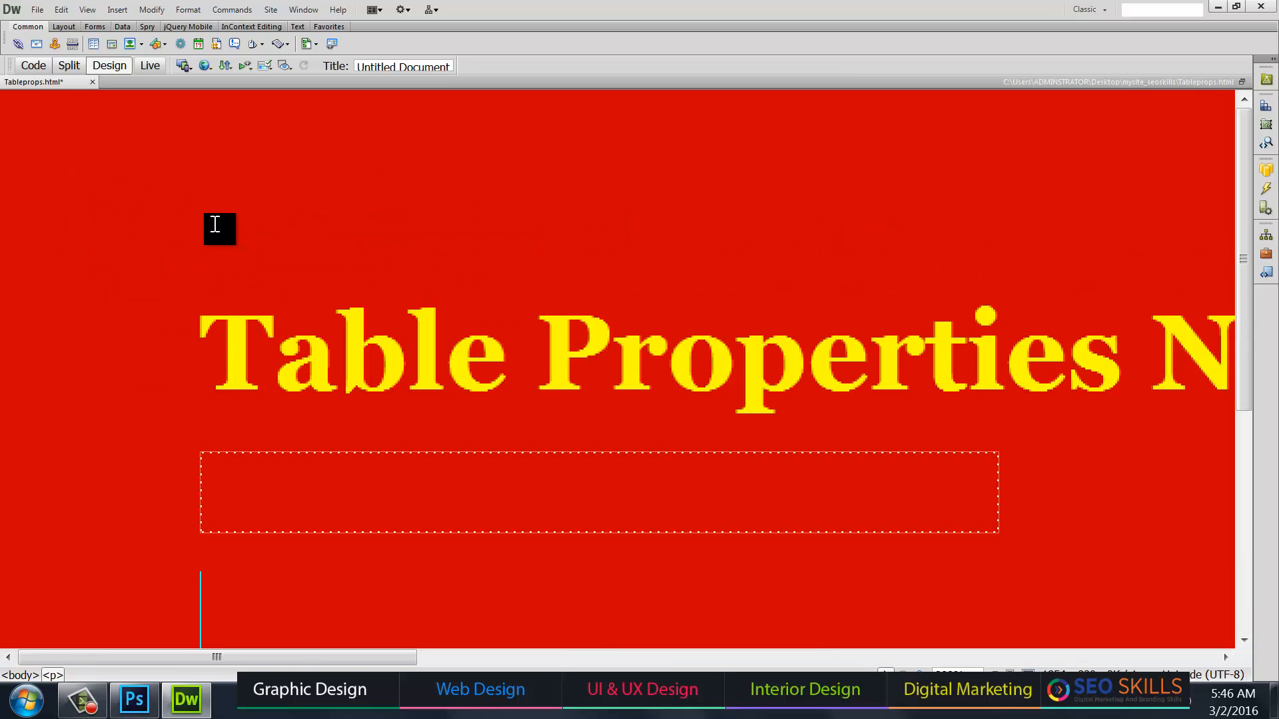
pyautogui.hotkey('ctrl', '-')
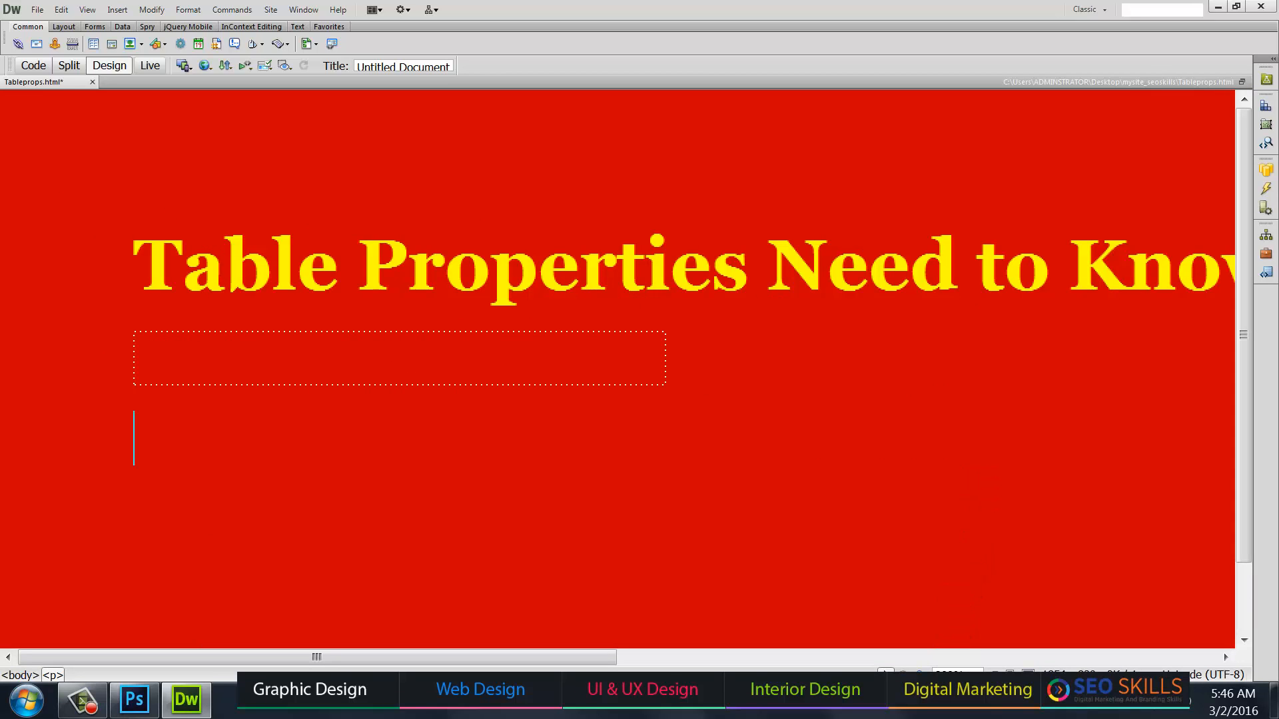
pyautogui.click(957, 675)
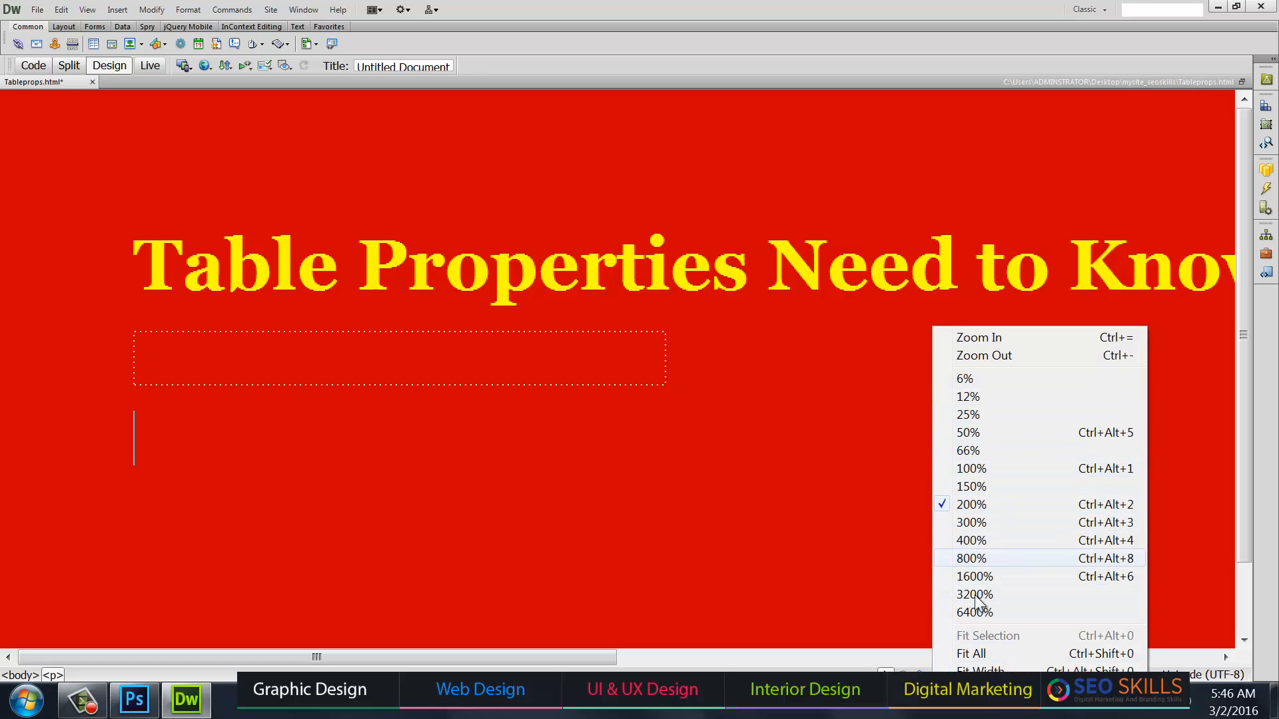
pyautogui.click(981, 469)
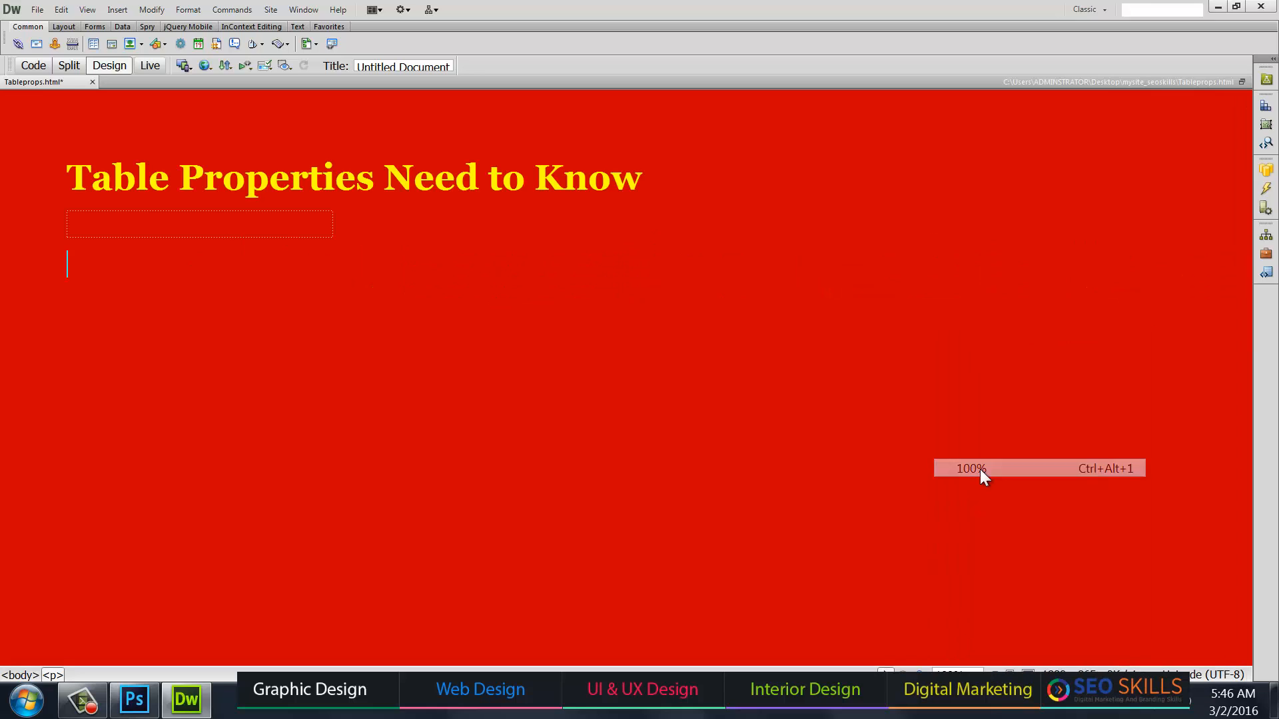
# Step: Copy all the Lorem ipsum text from the upper text block in Photoshop and paste it into the table cell in Dreamweaver
pyautogui.click(129, 220)
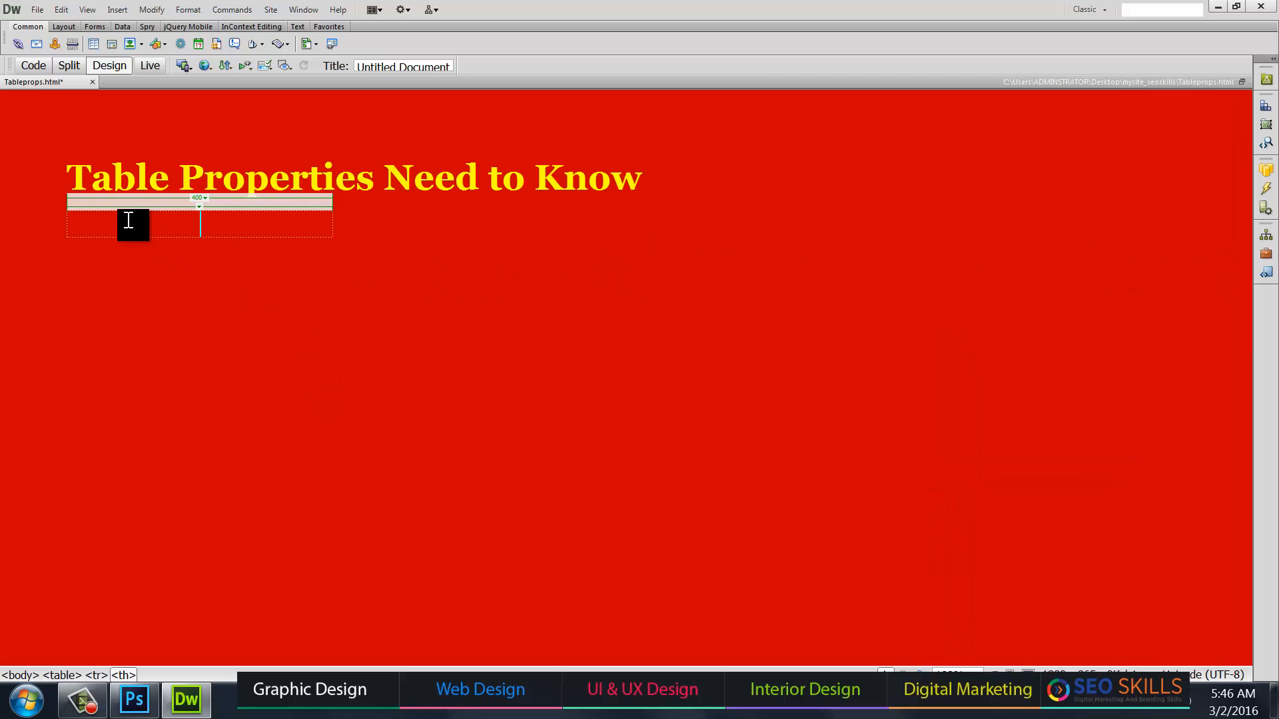
pyautogui.click(118, 9)
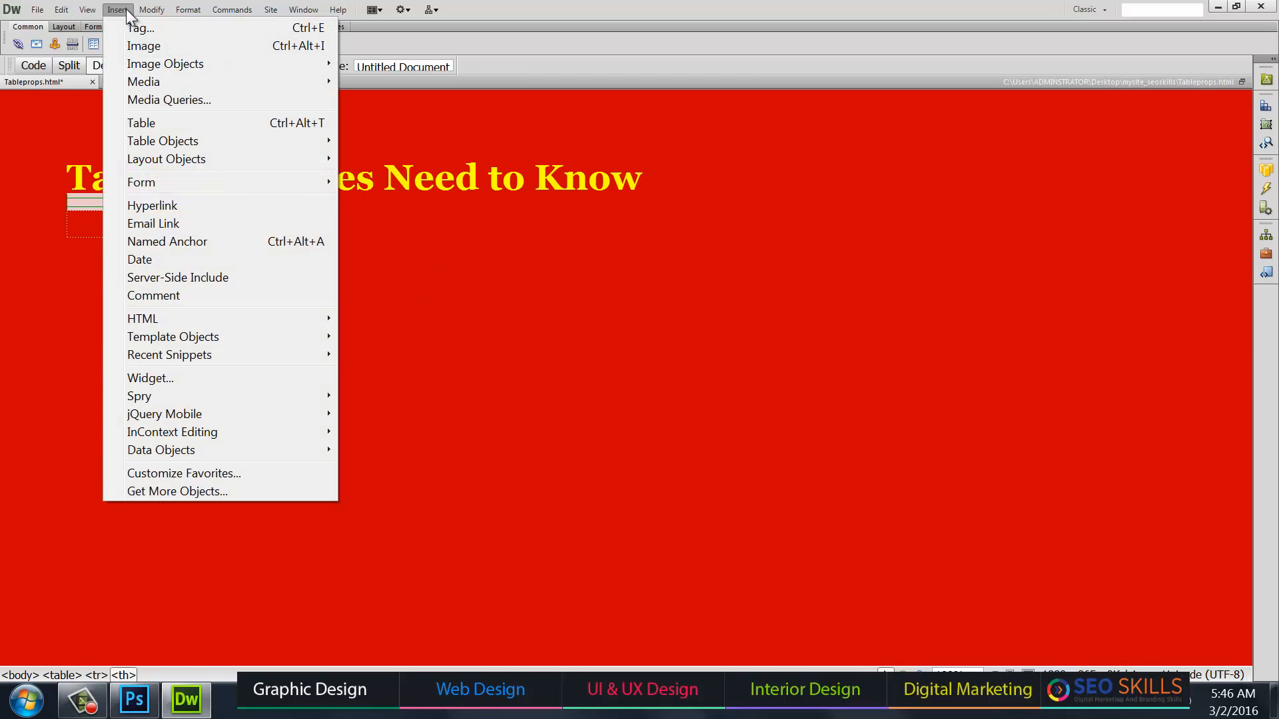
pyautogui.click(135, 700)
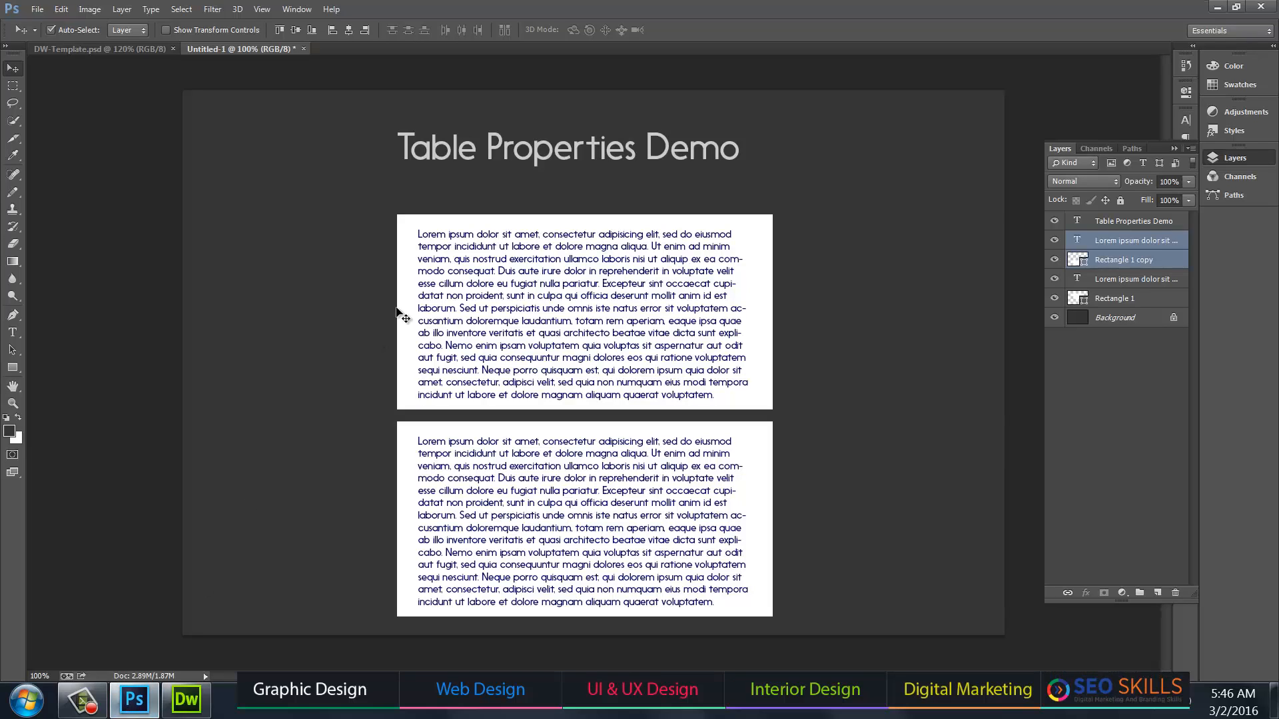
pyautogui.press('t')
pyautogui.doubleClick(450, 249)
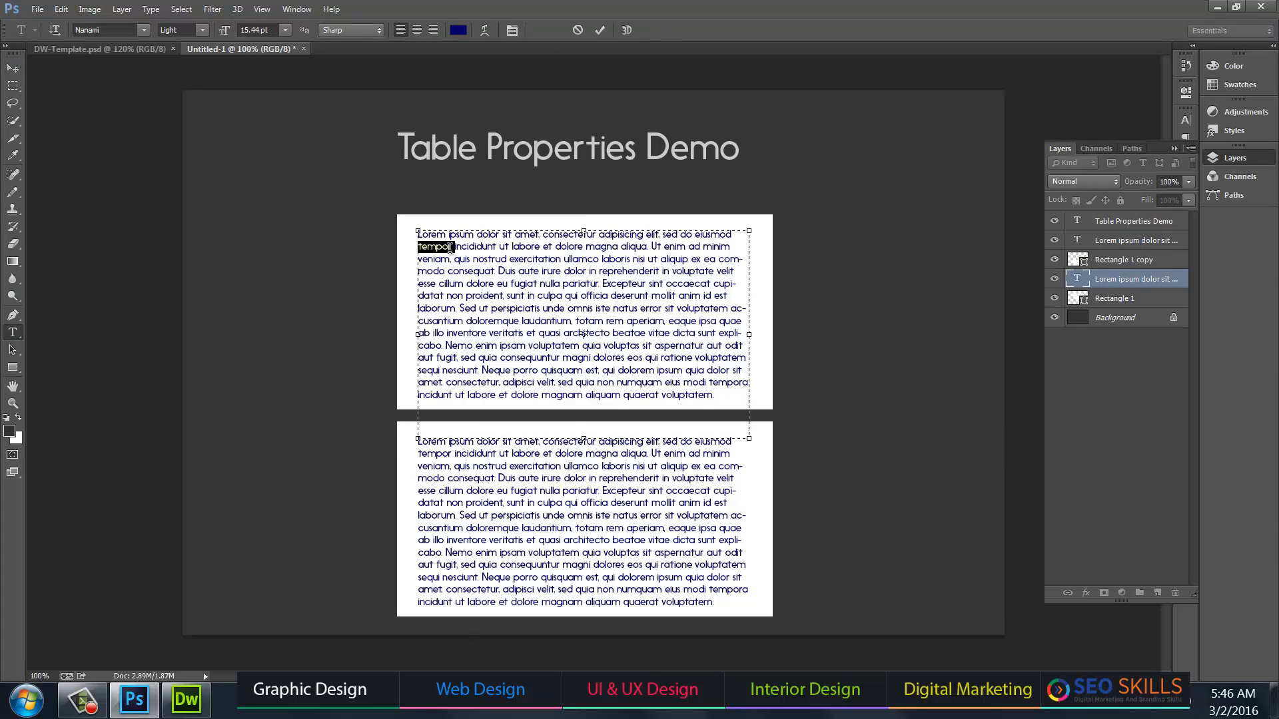
pyautogui.hotkey('ctrl', 'a')
pyautogui.hotkey('ctrl', 'c')
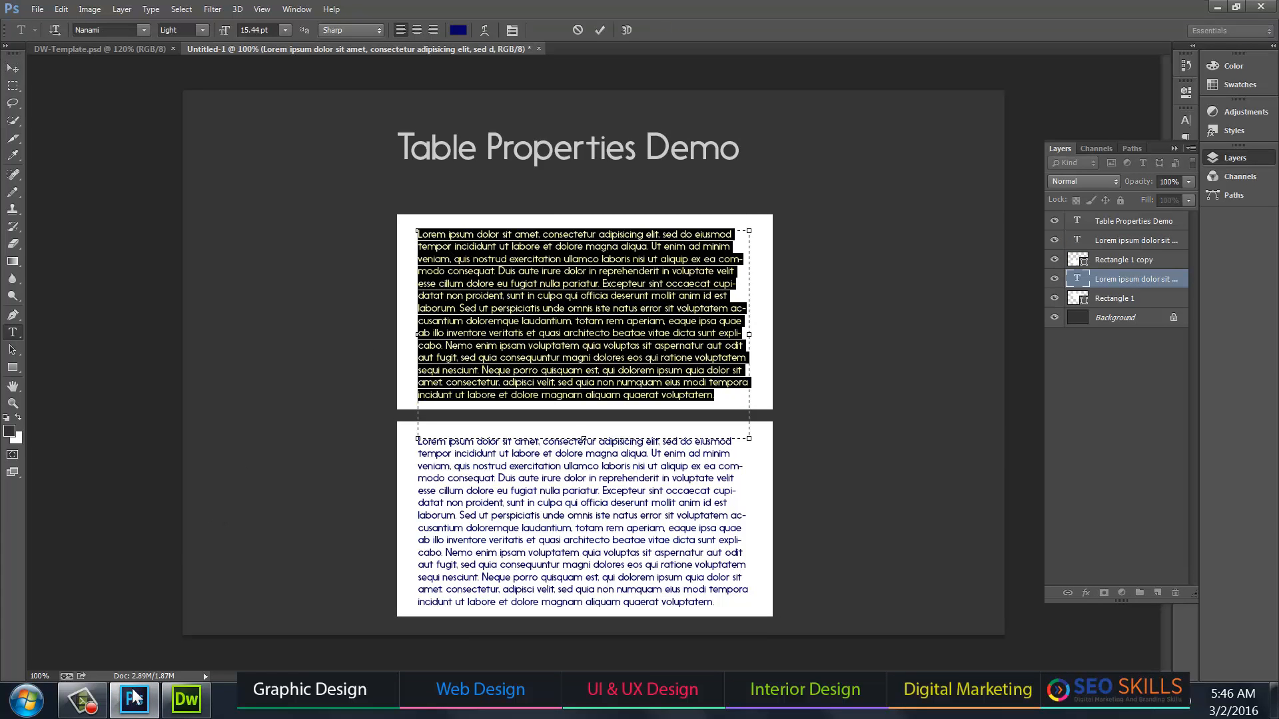
pyautogui.click(185, 700)
pyautogui.hotkey('ctrl', 'v')
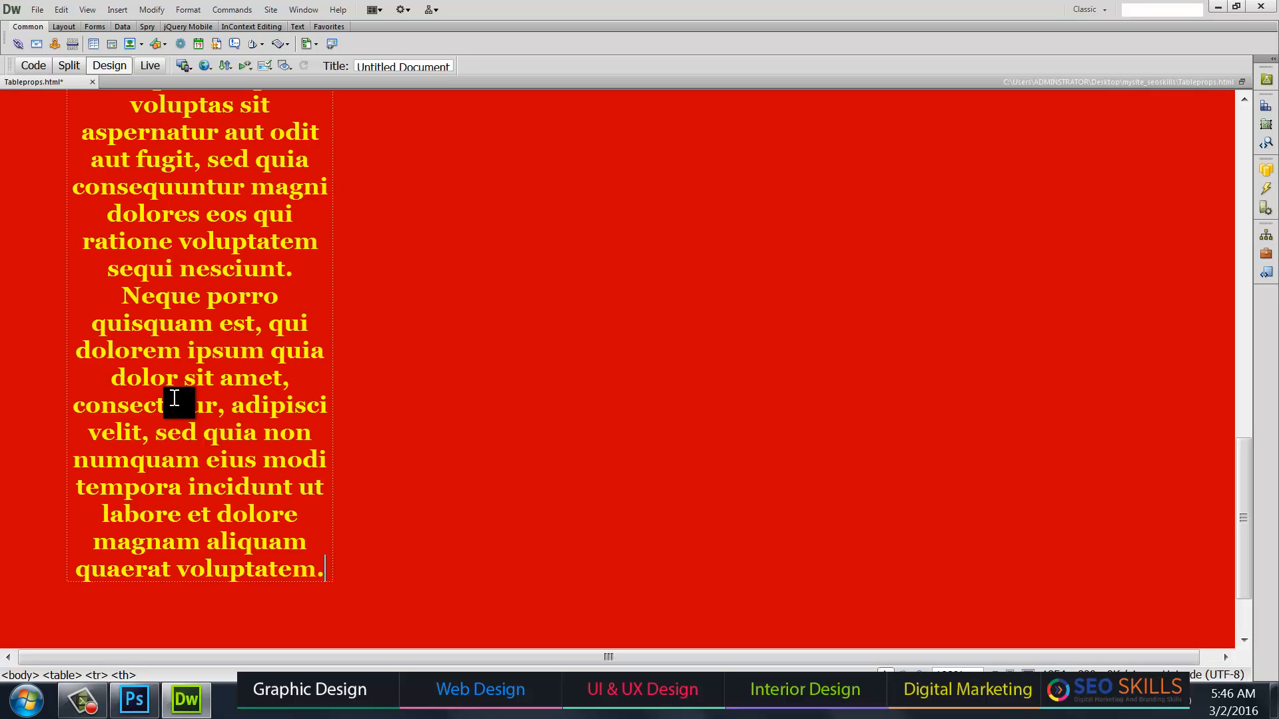
# Step: Set the page's font size to 18 px in the page properties
pyautogui.click(150, 11)
pyautogui.click(162, 30)
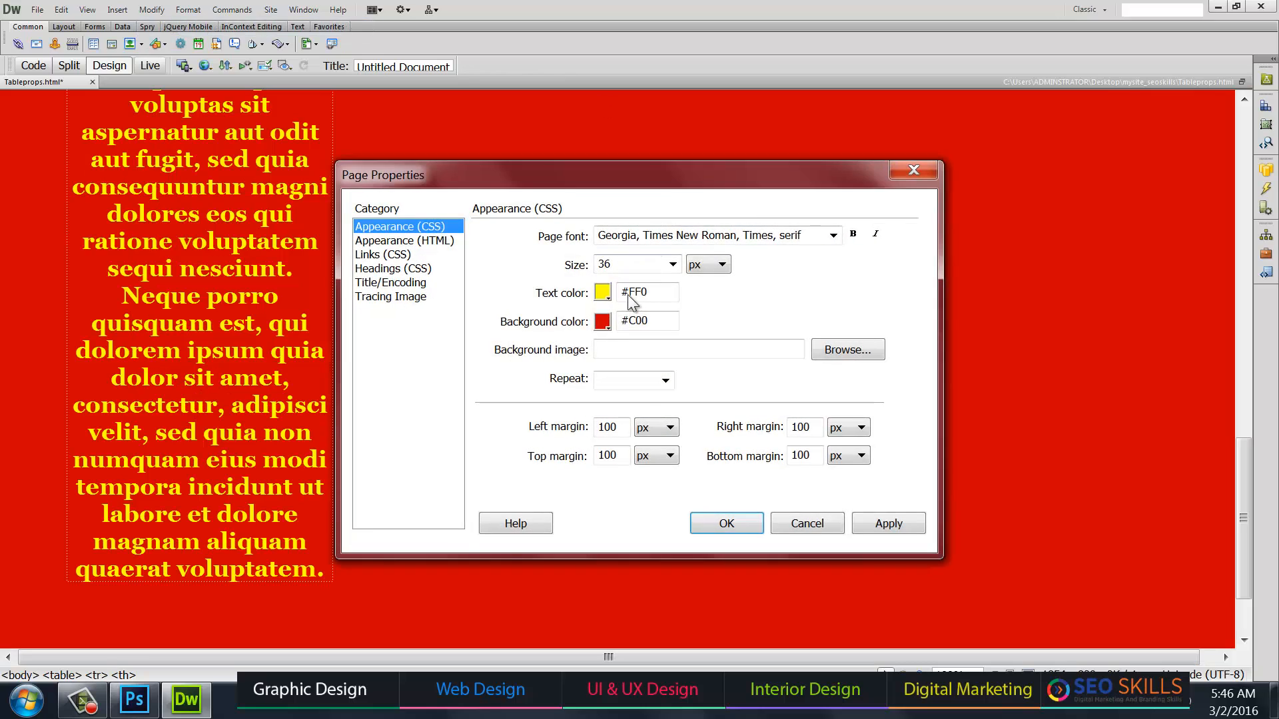
pyautogui.doubleClick(605, 264)
pyautogui.write('10')
pyautogui.press('Return')
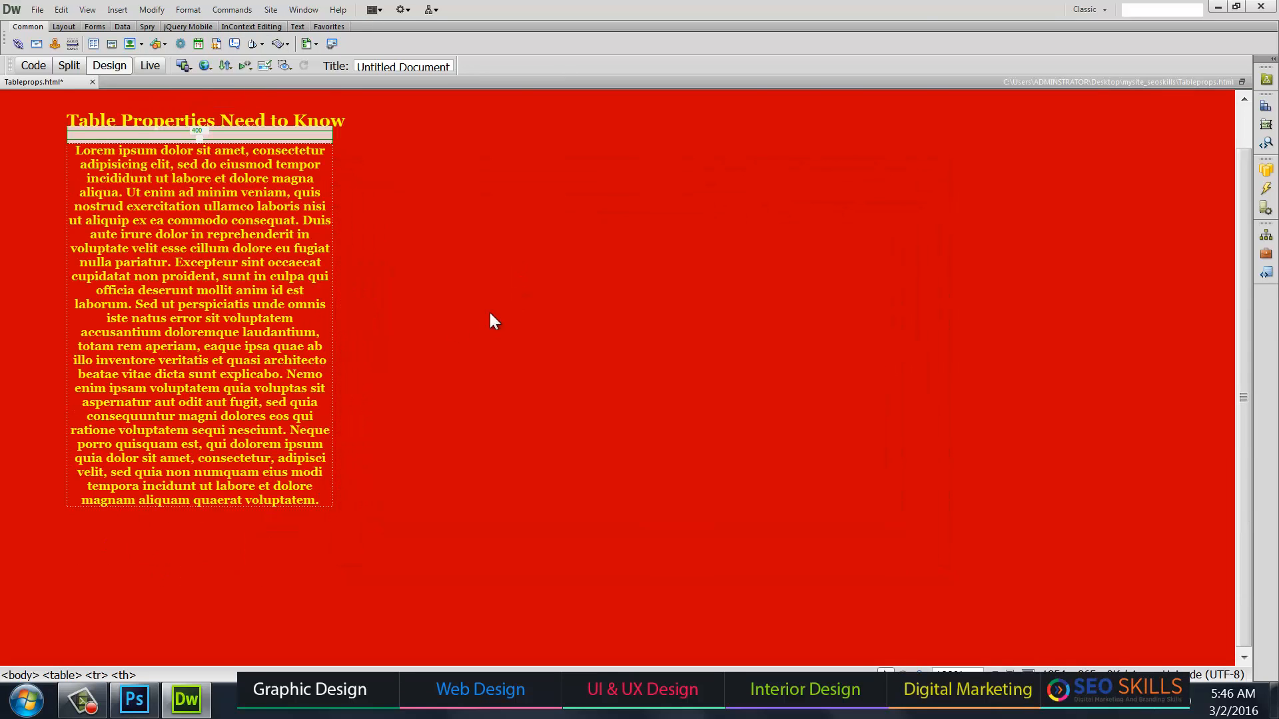
# Step: Format the "Table Properties Need to Know" heading as Heading 1
pyautogui.click(370, 169)
pyautogui.moveTo(361, 123); pyautogui.dragTo(42, 127)
pyautogui.hotkey('ctrl', 'F3')
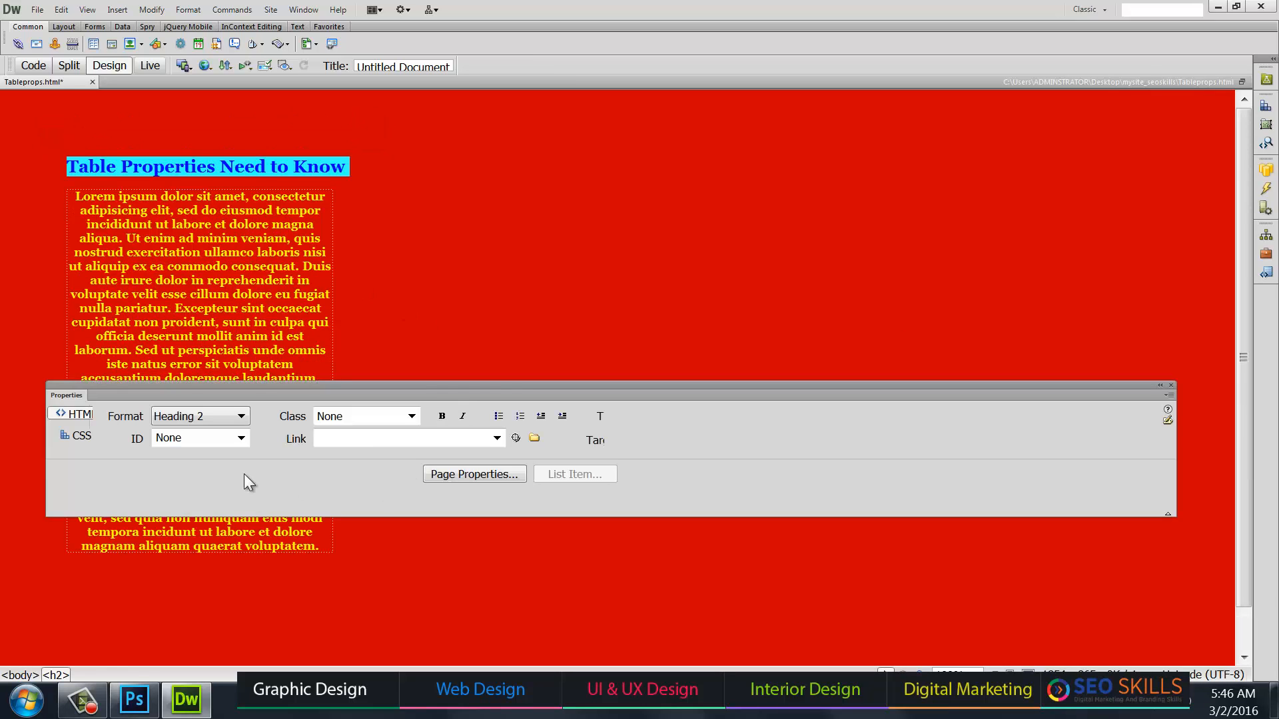
pyautogui.click(241, 416)
pyautogui.click(194, 460)
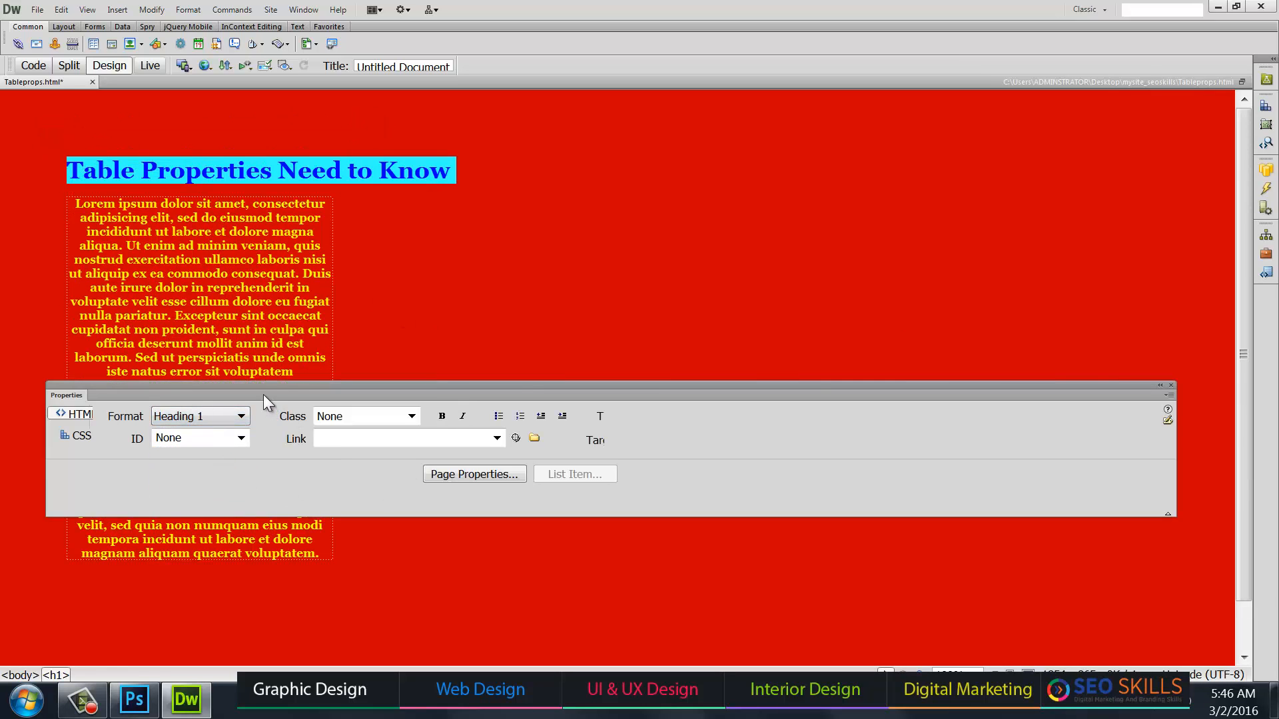
pyautogui.moveTo(287, 393); pyautogui.dragTo(557, 350)
# Step: Shorten the Lorem ipsum text in the table cell by deleting everything after "sunt in culpa qui offici"
pyautogui.click(246, 437)
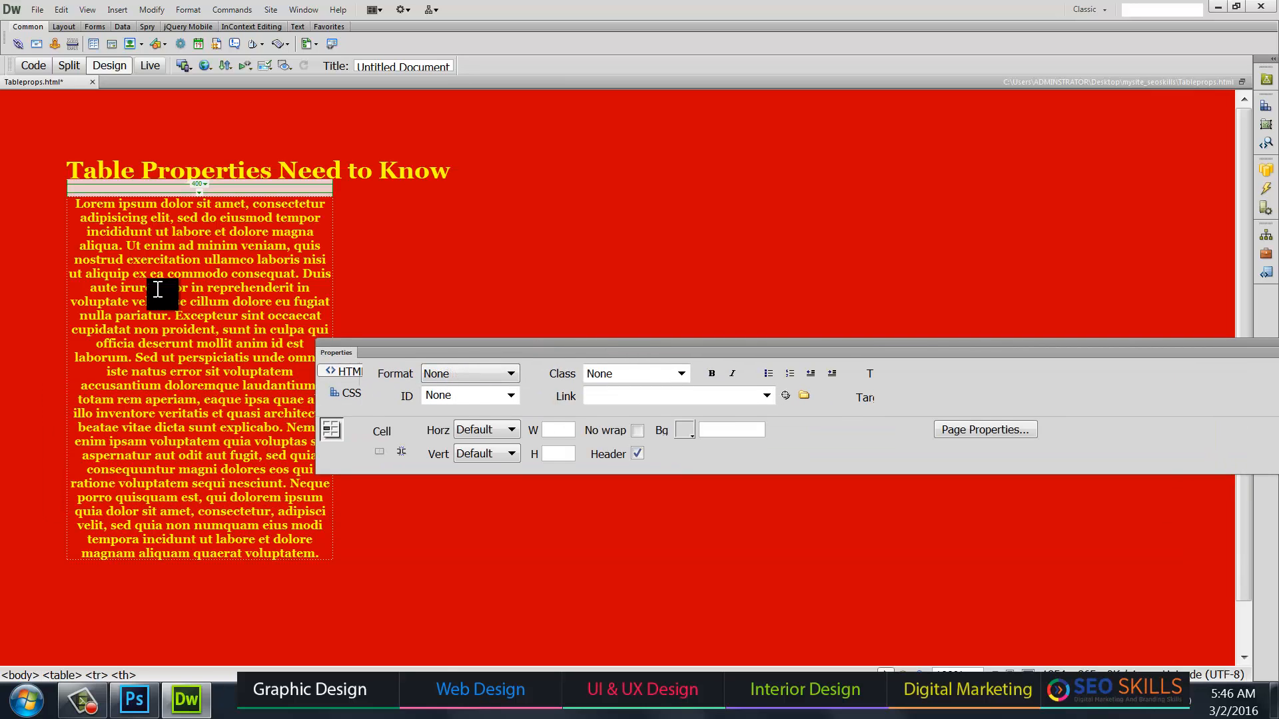
pyautogui.moveTo(77, 206); pyautogui.dragTo(318, 548)
pyautogui.click(277, 477)
pyautogui.moveTo(121, 371); pyautogui.dragTo(254, 553)
pyautogui.press('BackSpace')
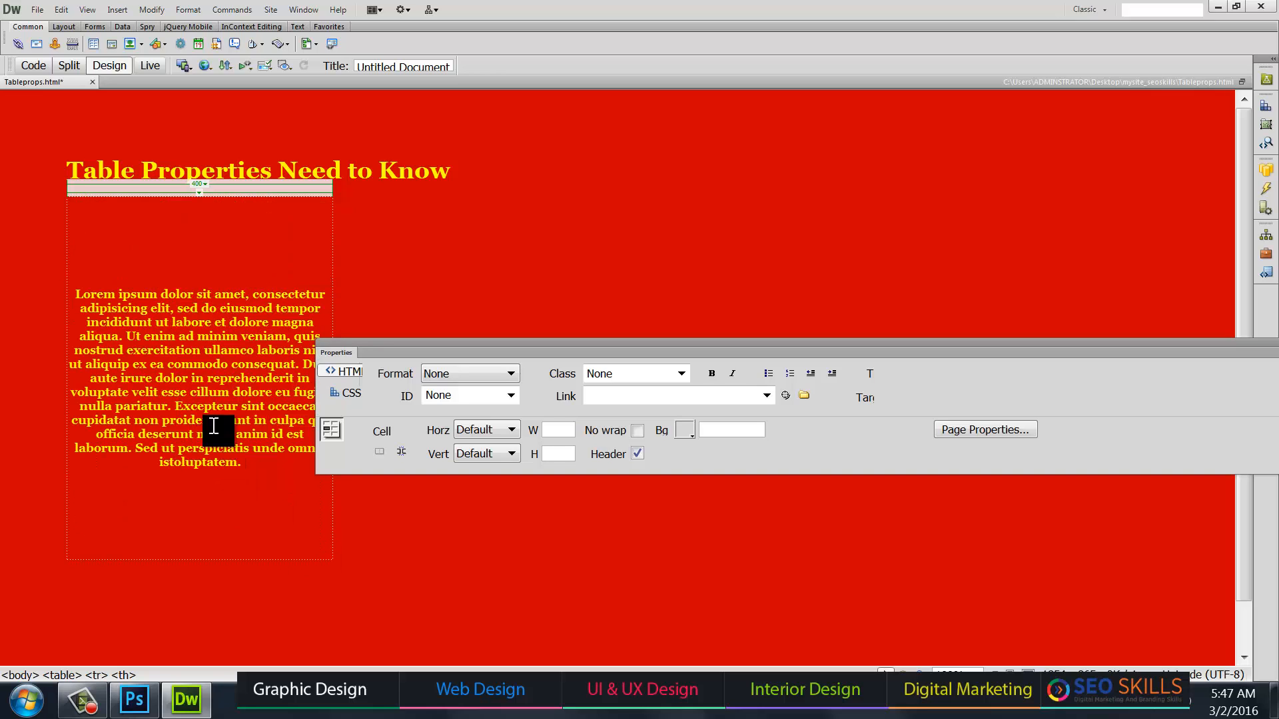
pyautogui.moveTo(126, 437); pyautogui.dragTo(246, 470)
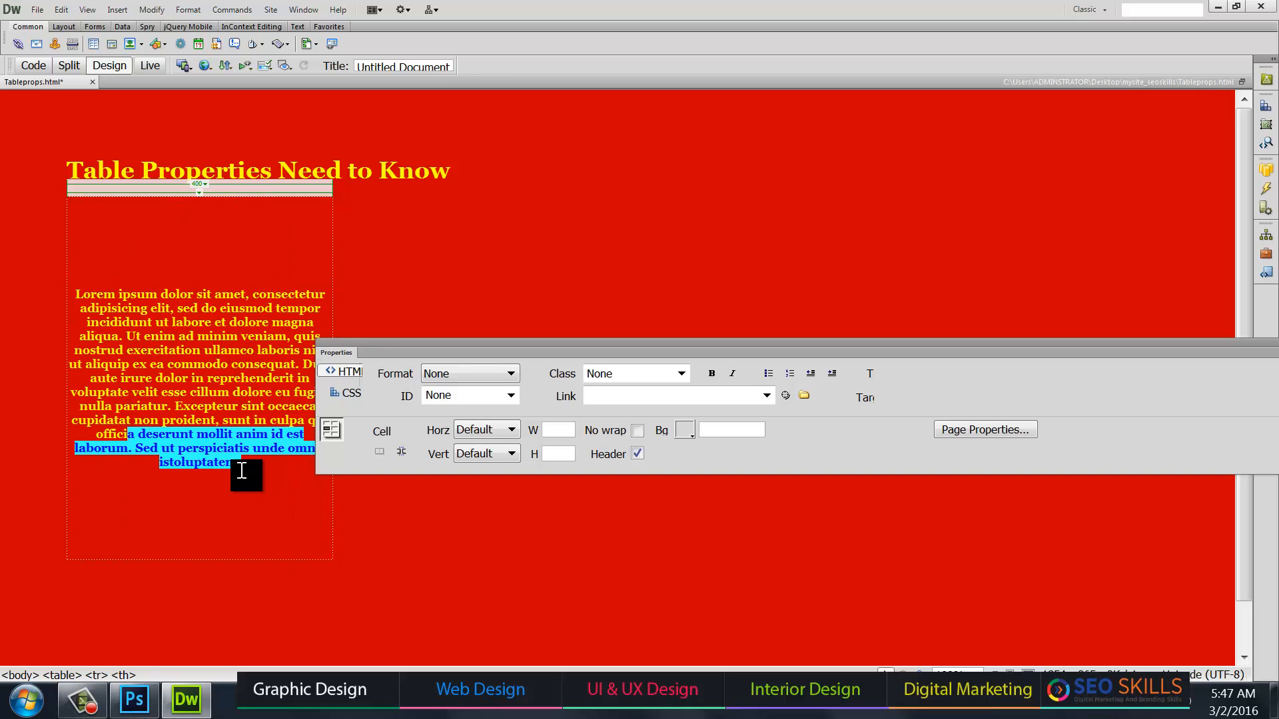
pyautogui.press('BackSpace')
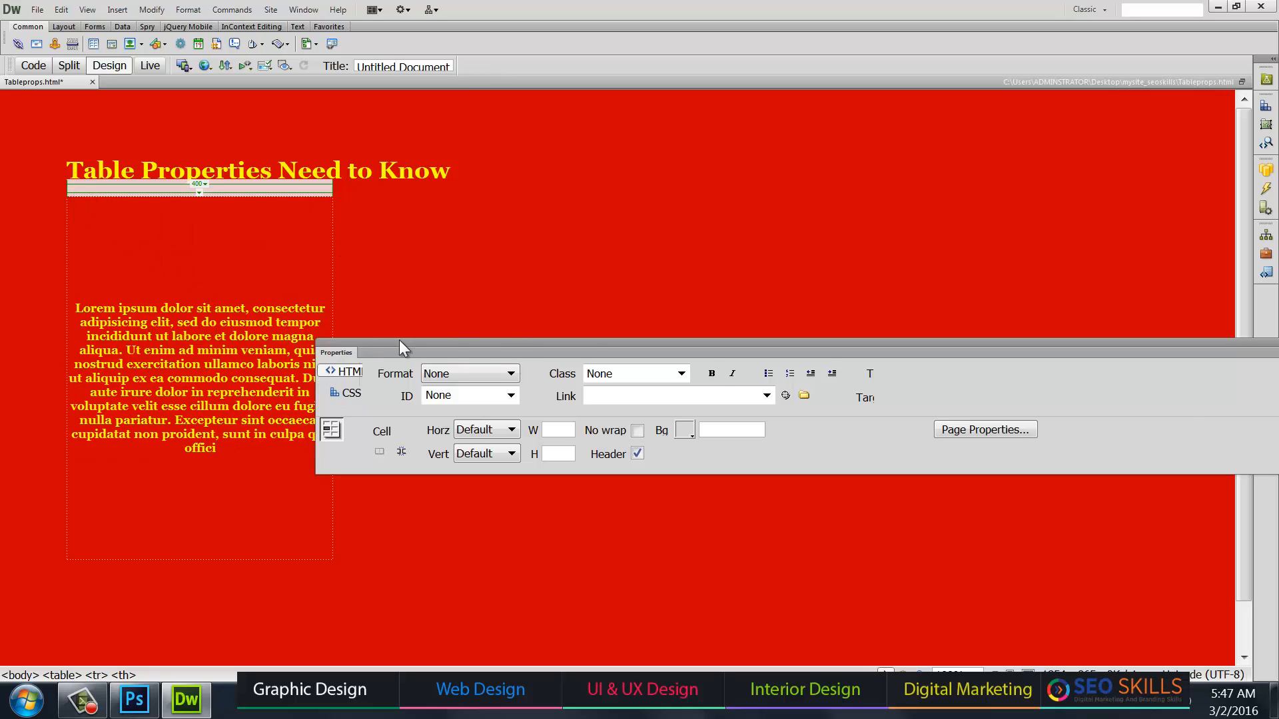
# Step: Select the table cell's text and set the cell's vertical alignment to Top
pyautogui.moveTo(338, 343); pyautogui.dragTo(496, 343)
pyautogui.click(381, 273)
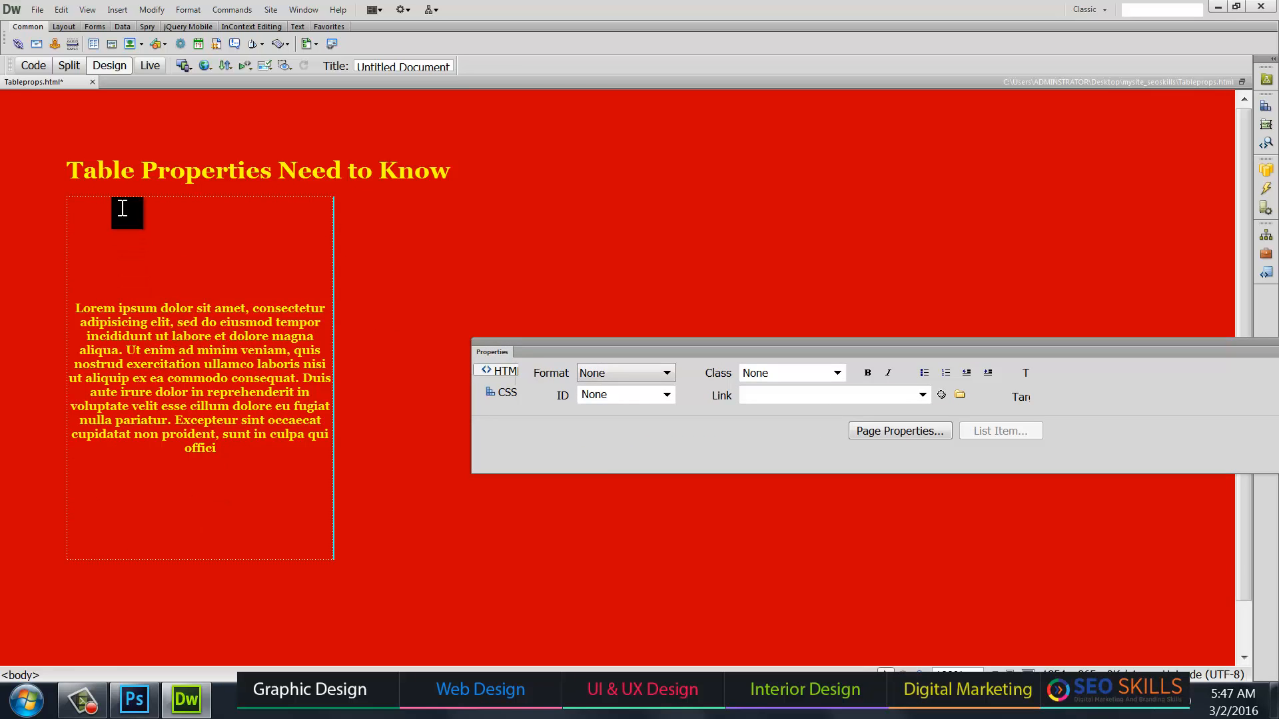
pyautogui.moveTo(78, 307); pyautogui.dragTo(241, 455)
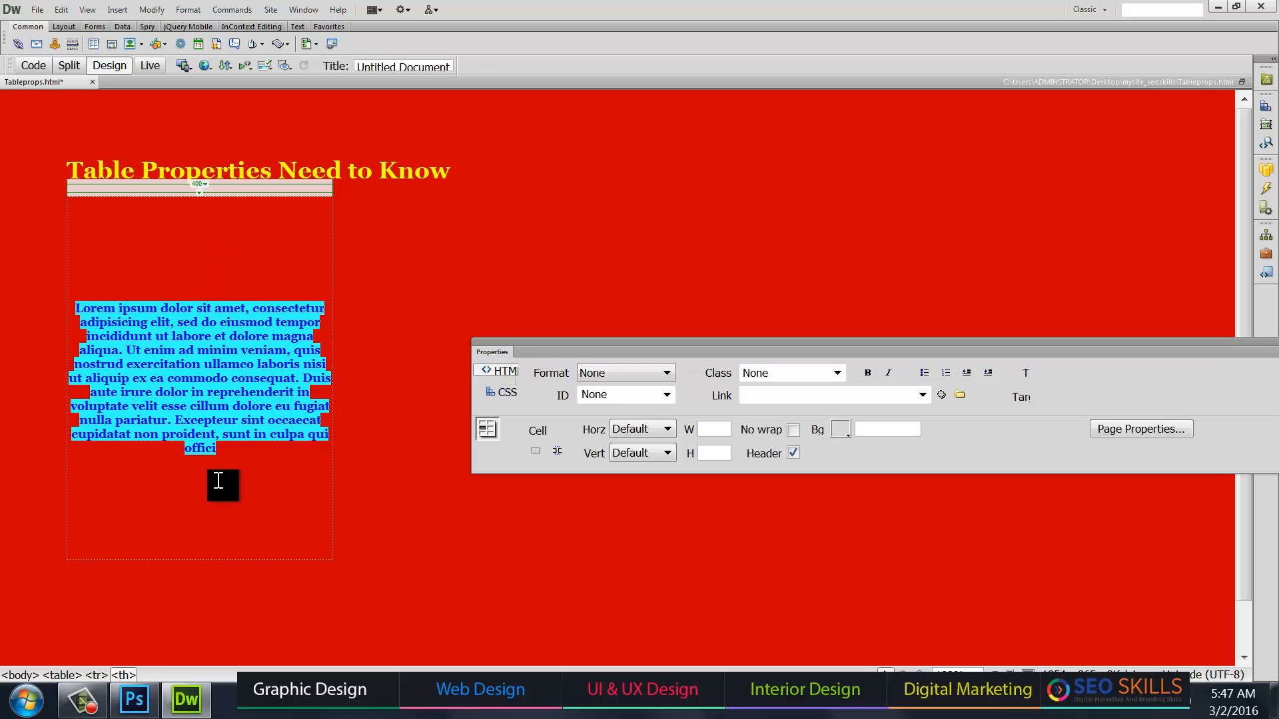
pyautogui.click(625, 453)
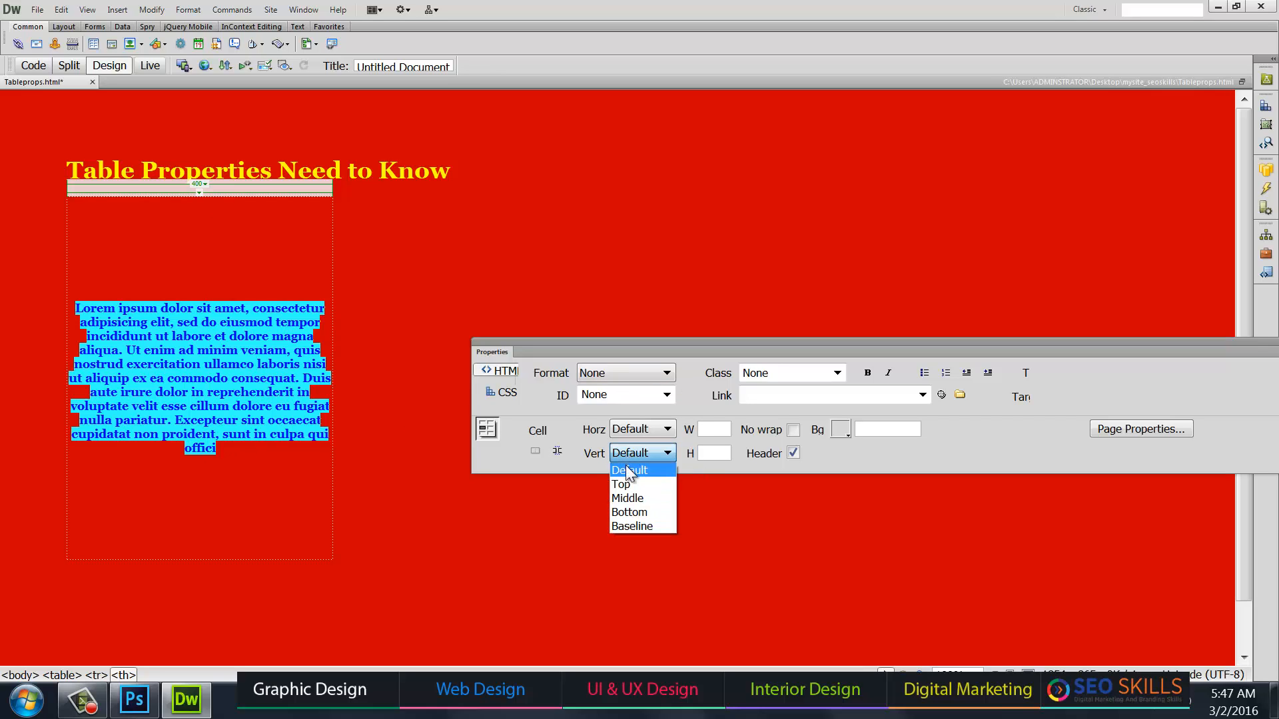
pyautogui.click(623, 479)
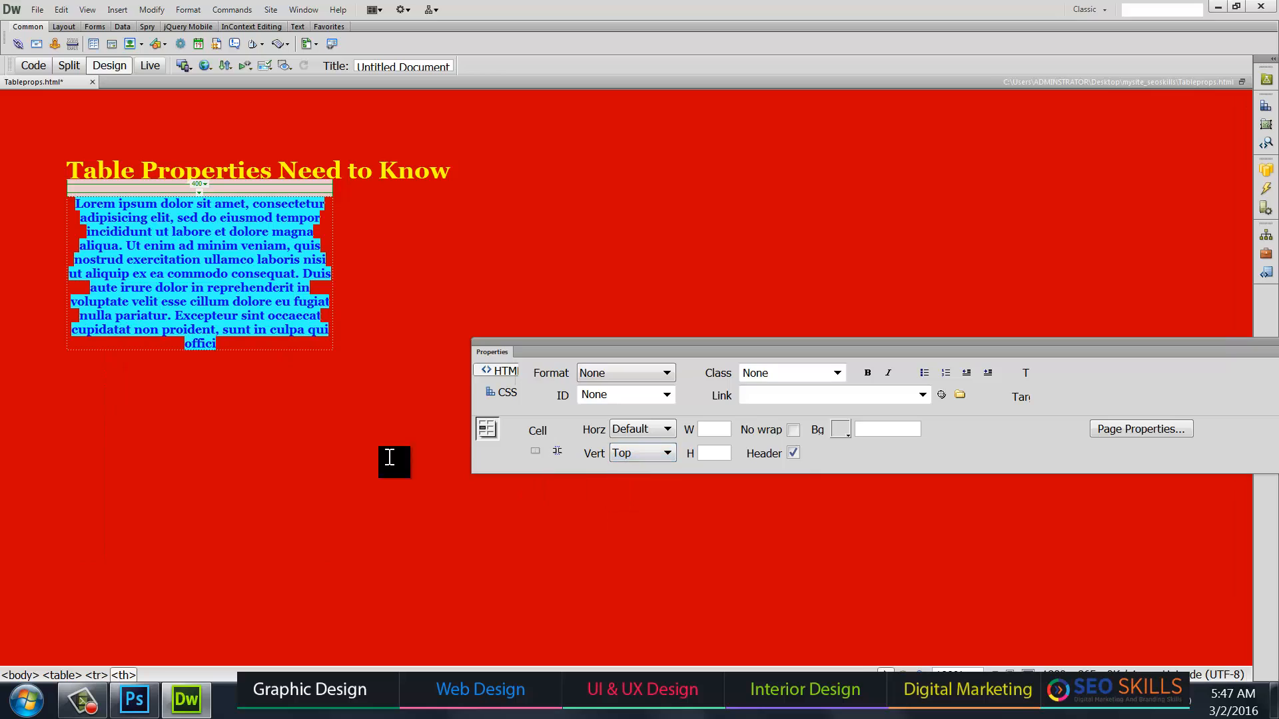
# Step: Set the cell's vertical alignment to Middle and give the cell a fixed height taller than its text
pyautogui.click(652, 455)
pyautogui.click(626, 499)
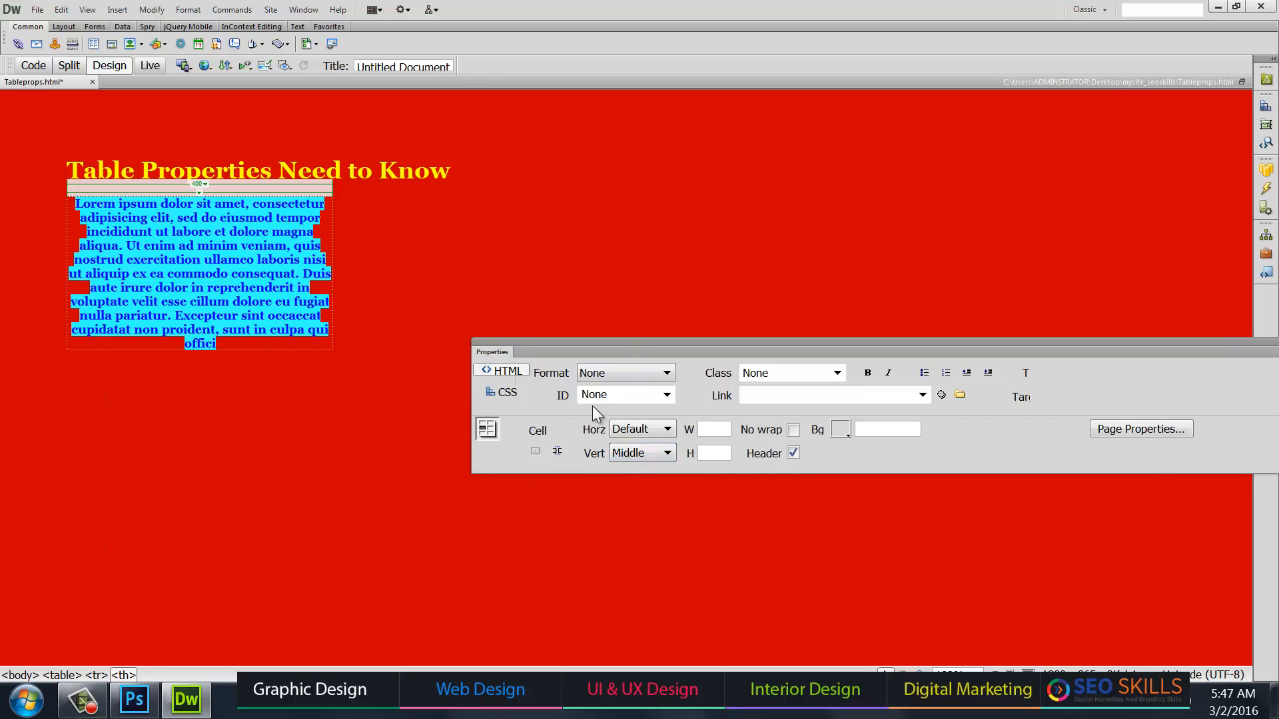
pyautogui.click(723, 453)
pyautogui.press('Return')
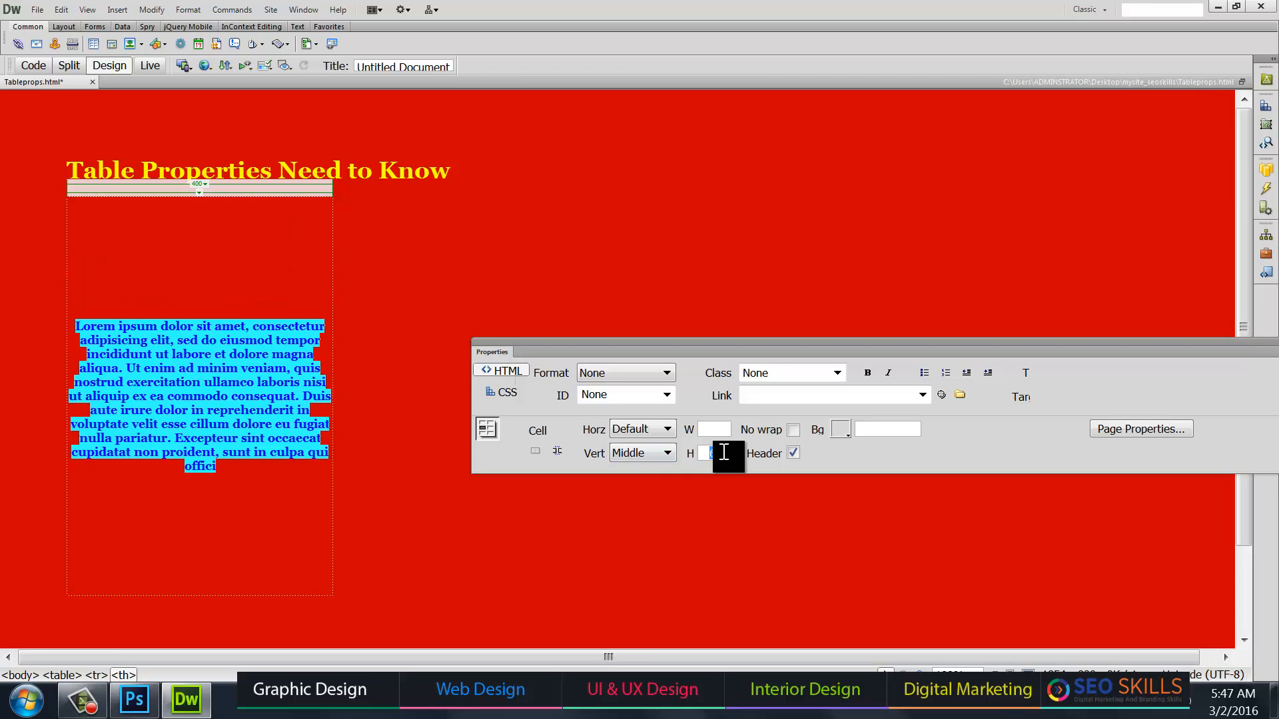
# Step: Try Bottom as the cell's vertical alignment and set it back to Top
pyautogui.click(666, 454)
pyautogui.click(638, 513)
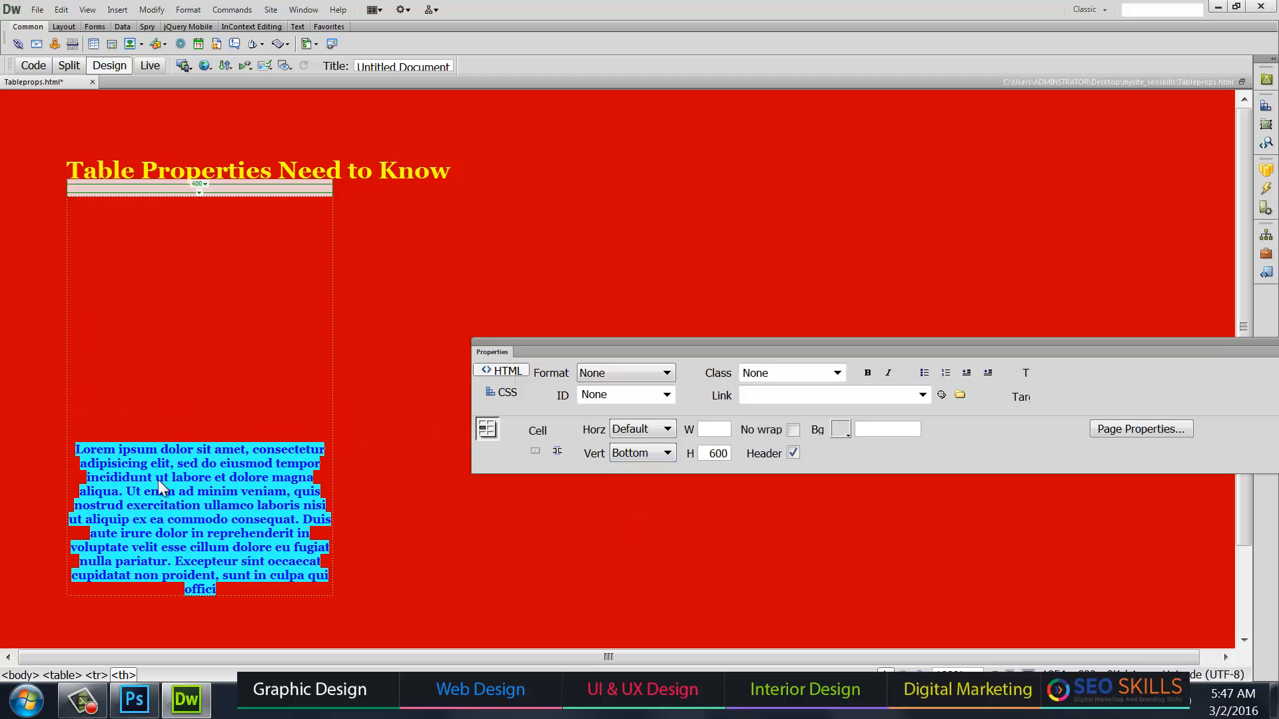
pyautogui.click(656, 453)
pyautogui.click(642, 485)
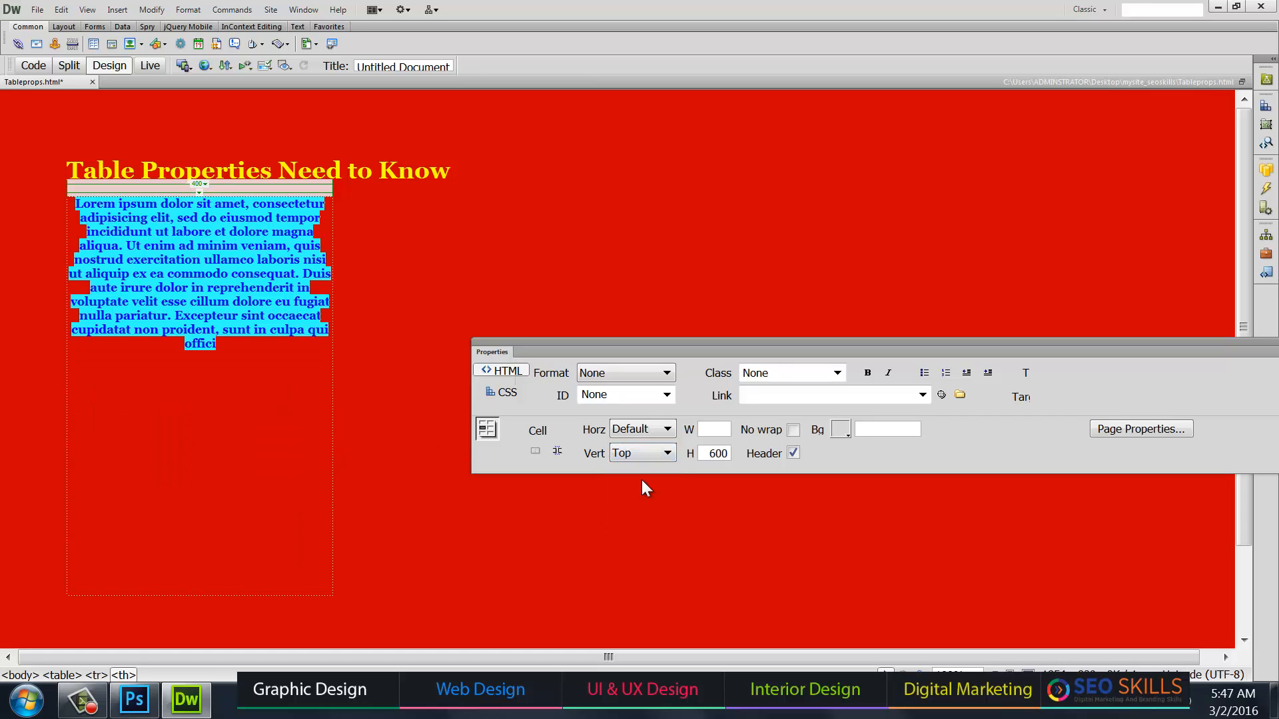
# Step: Give the table cell a black background, #000000, and deselect its text
pyautogui.click(844, 429)
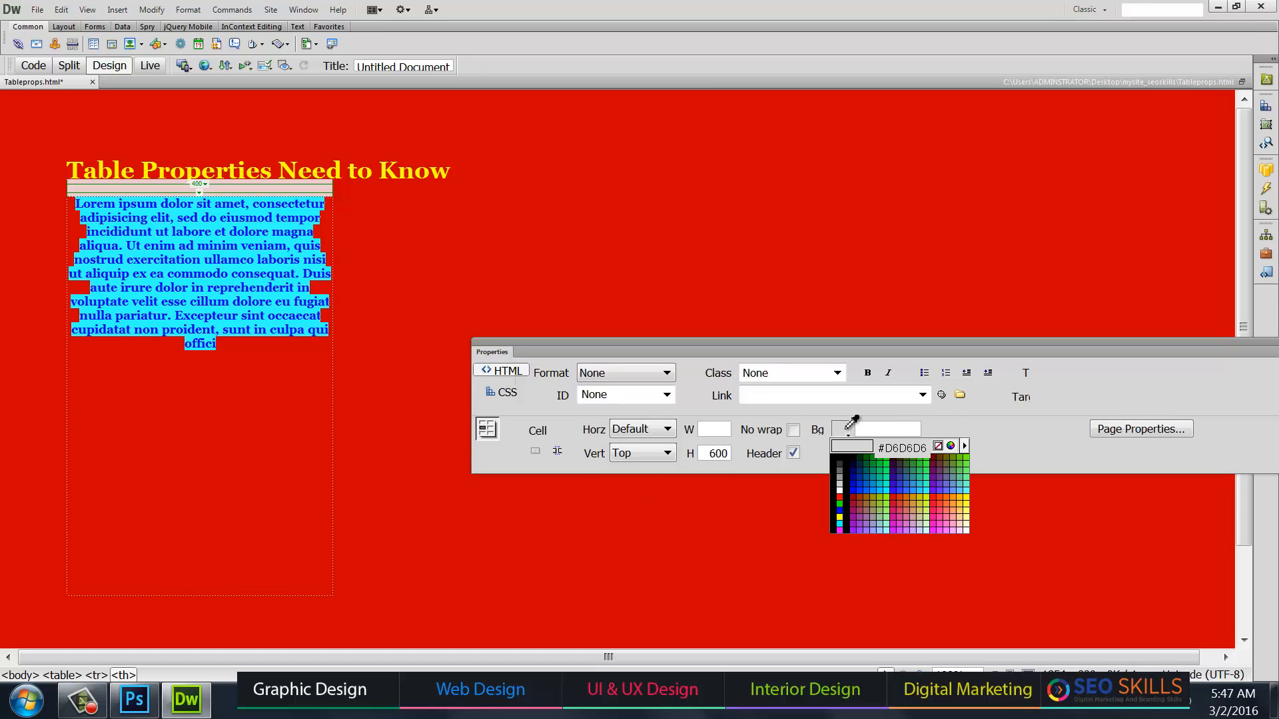
pyautogui.click(839, 457)
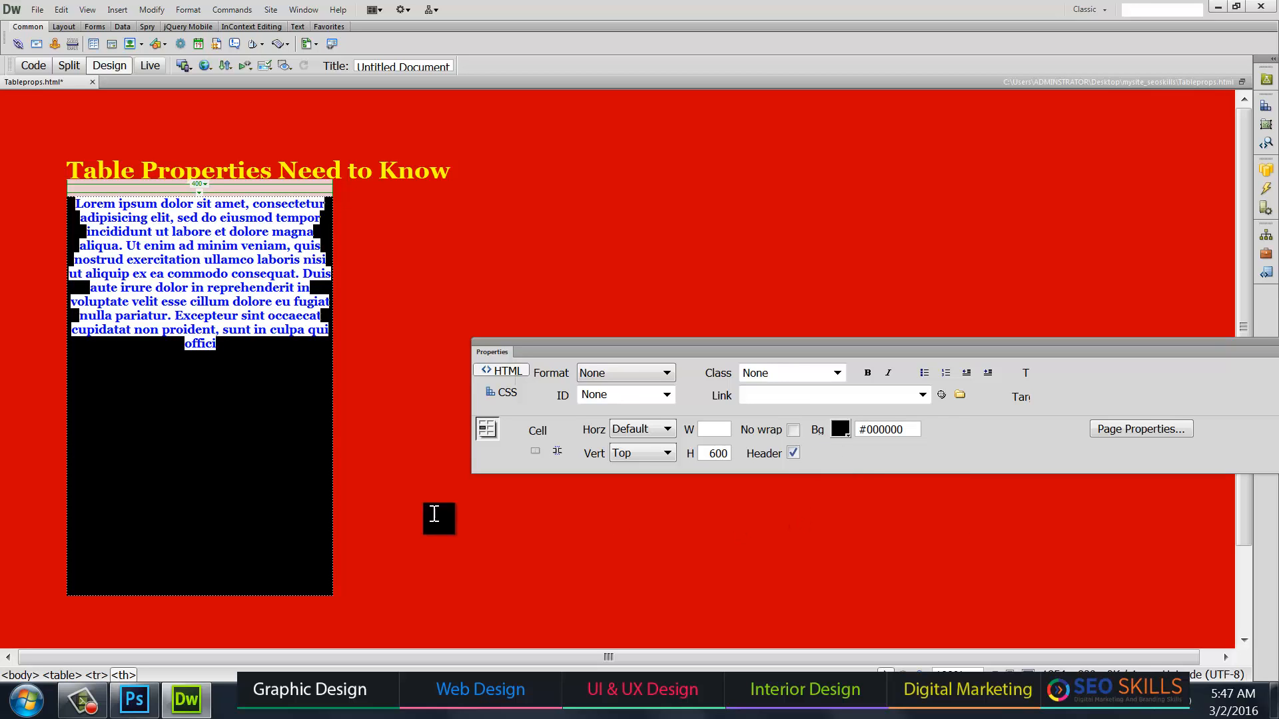
pyautogui.click(142, 448)
pyautogui.moveTo(225, 344); pyautogui.dragTo(72, 302)
pyautogui.moveTo(322, 218); pyautogui.dragTo(69, 196)
pyautogui.click(183, 305)
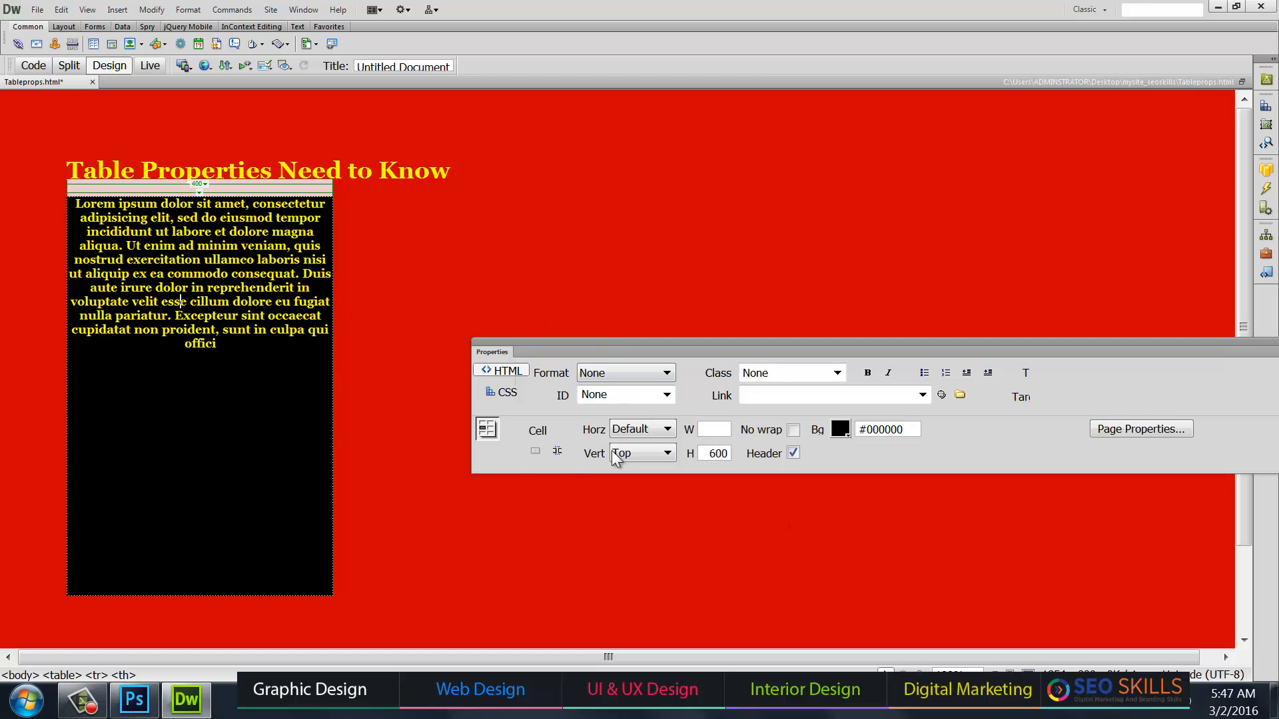
# Step: Select the cell's text and try the Left, Right and Center horizontal alignments on the cell
pyautogui.moveTo(237, 354); pyautogui.dragTo(66, 197)
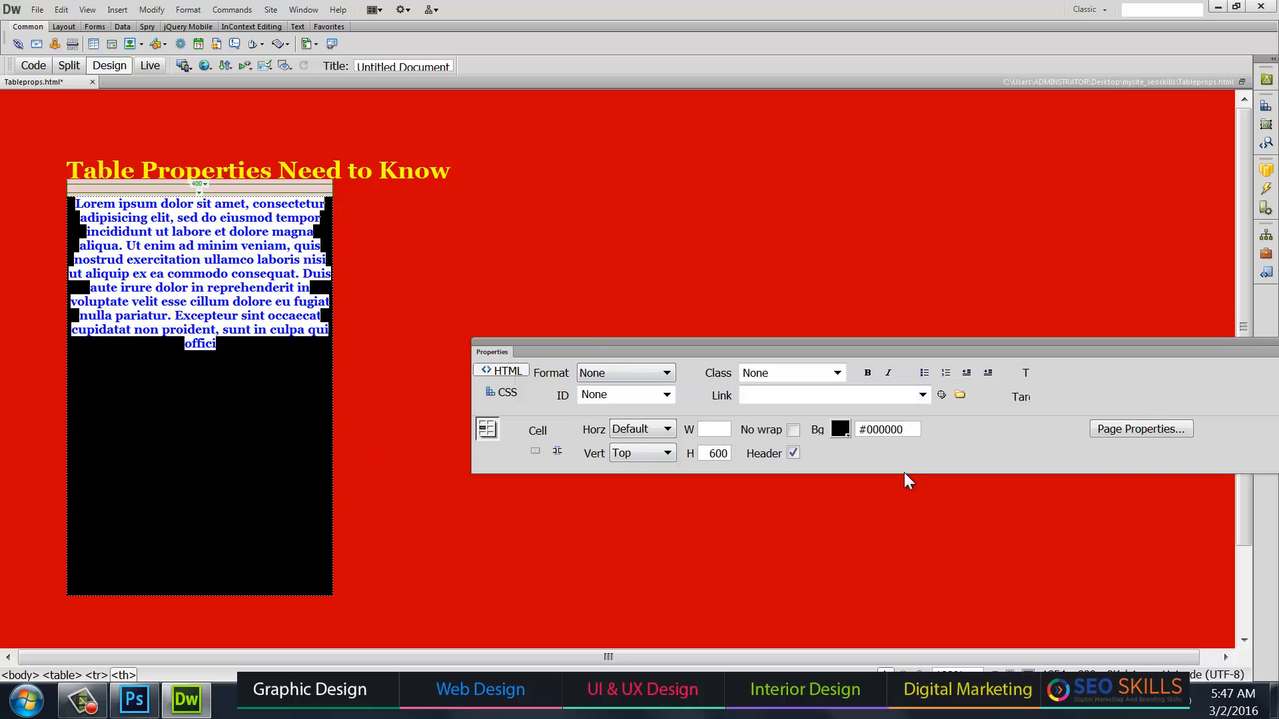
pyautogui.click(658, 429)
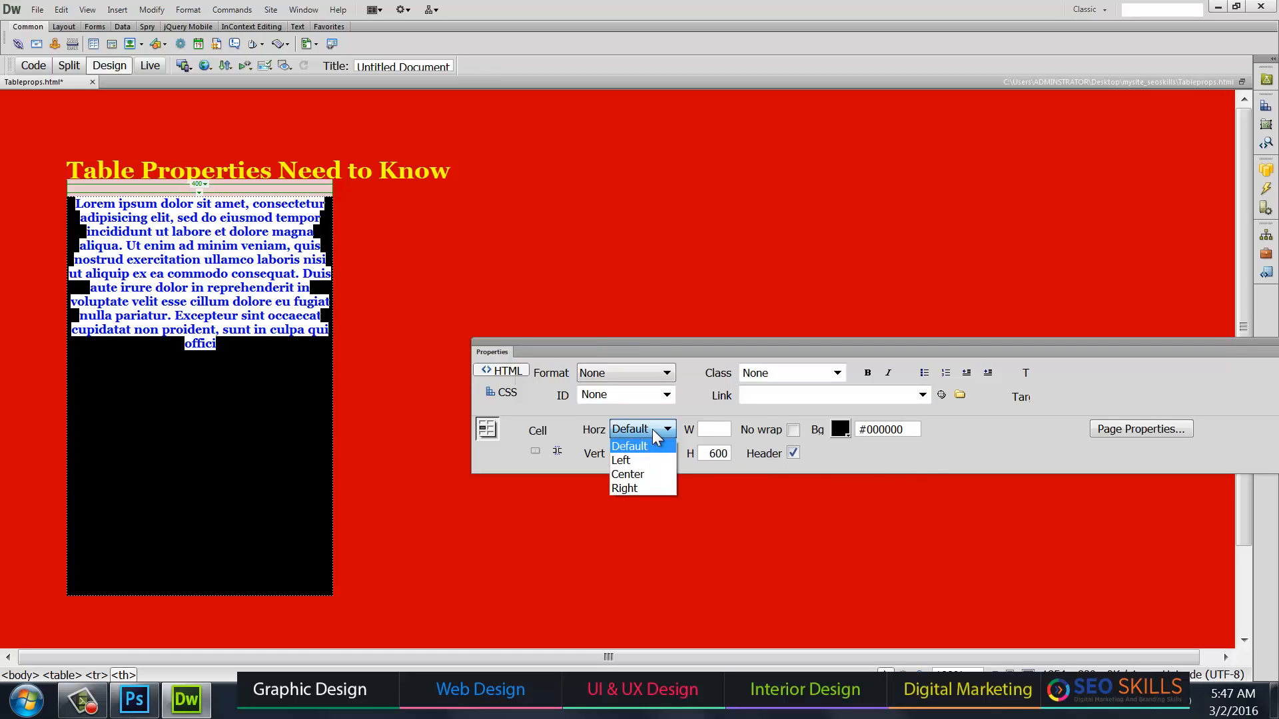
pyautogui.click(630, 457)
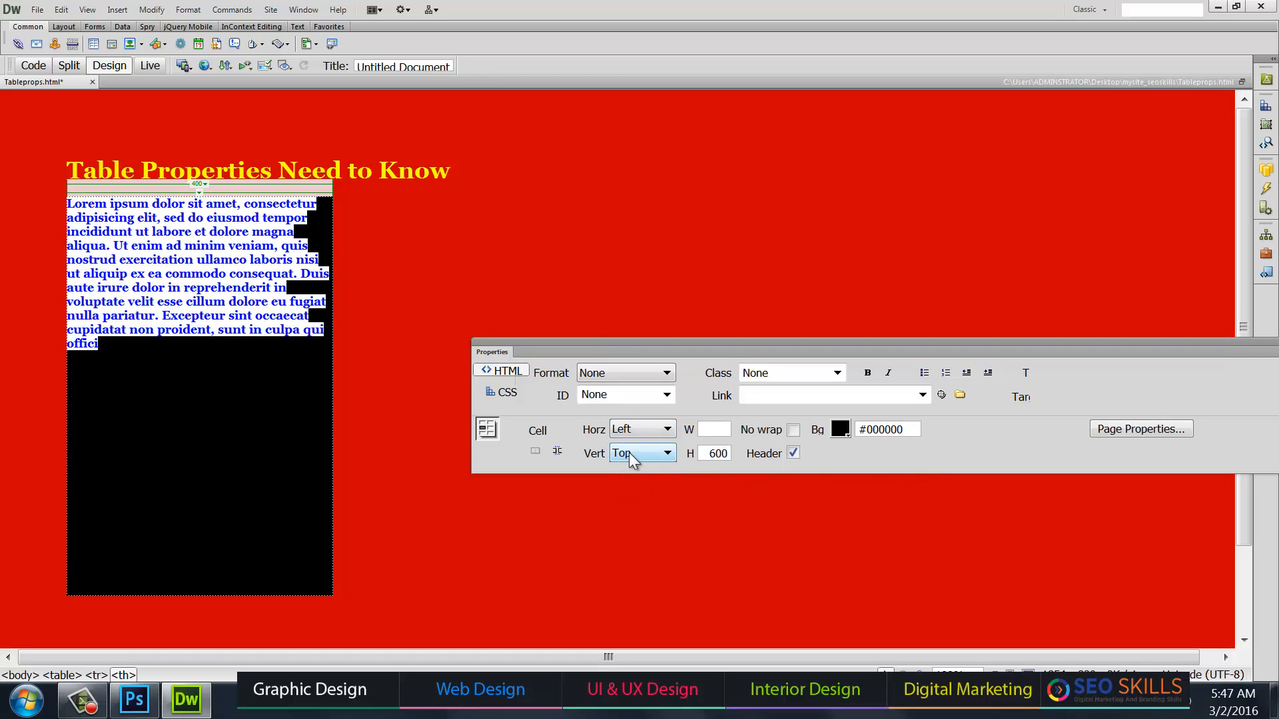
pyautogui.click(656, 430)
pyautogui.click(630, 487)
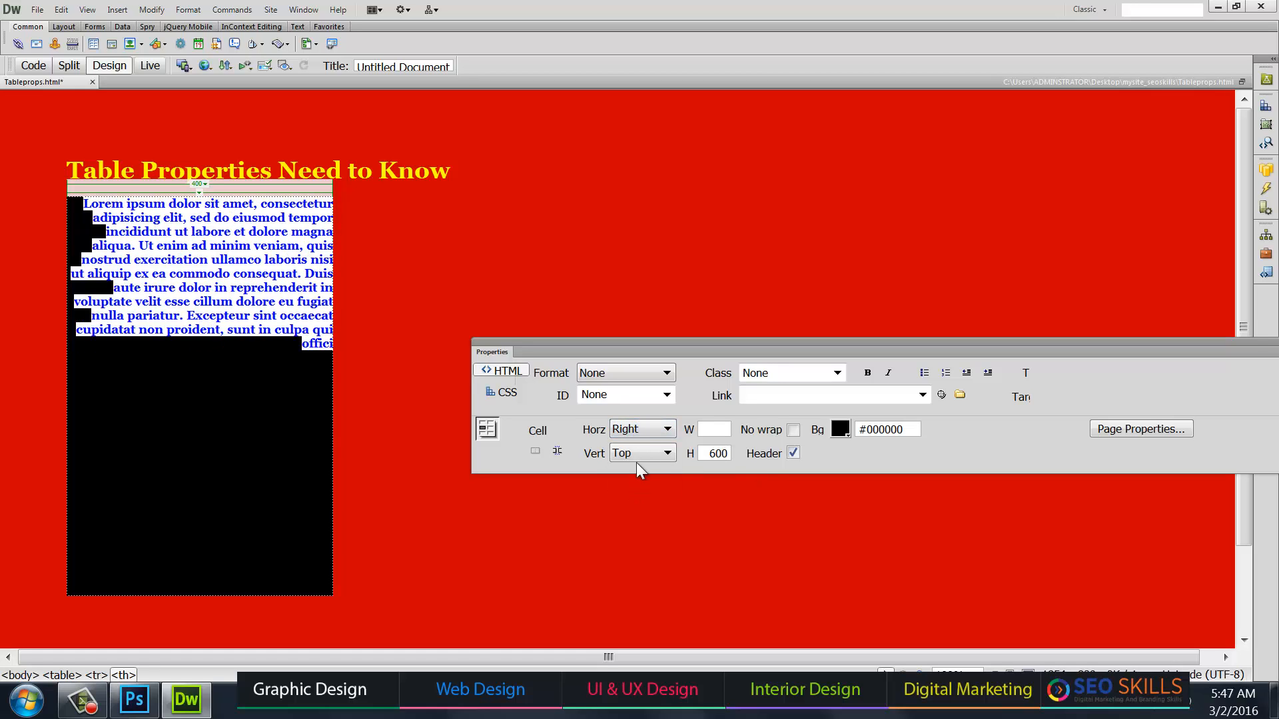
pyautogui.click(657, 430)
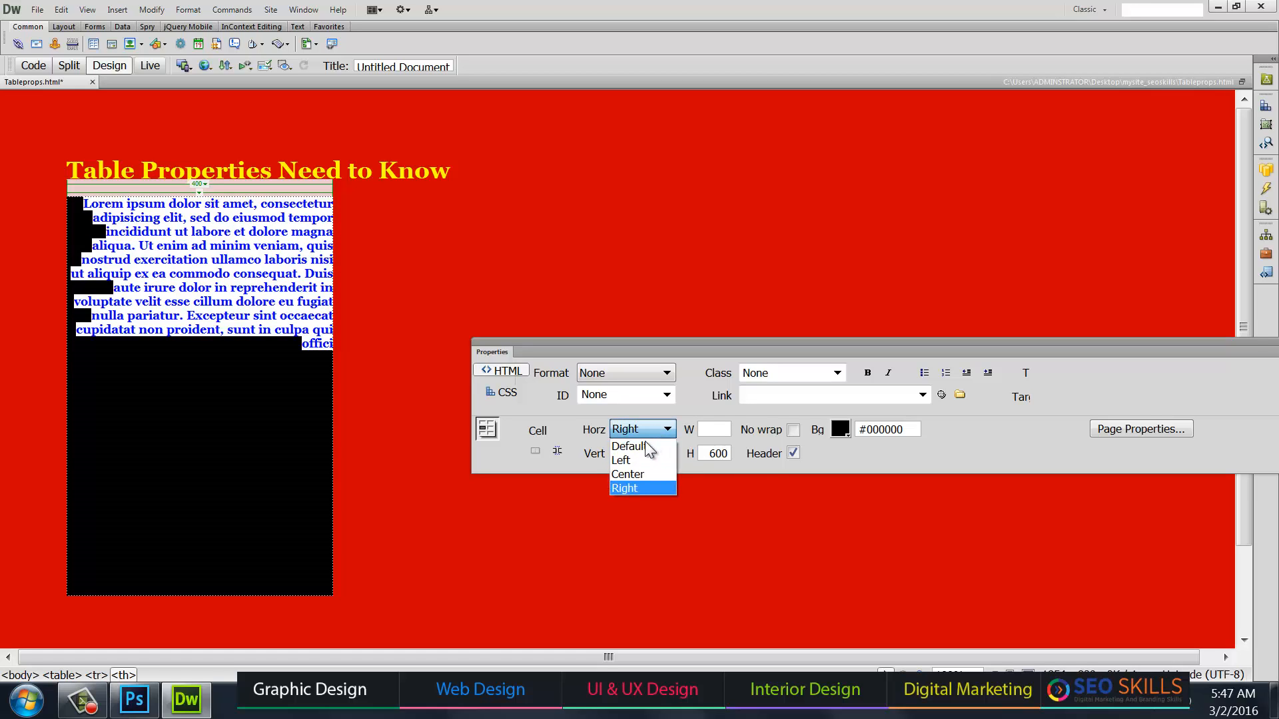
pyautogui.click(629, 474)
# Step: Set the cell's horizontal alignment to Left and deselect the table
pyautogui.click(639, 430)
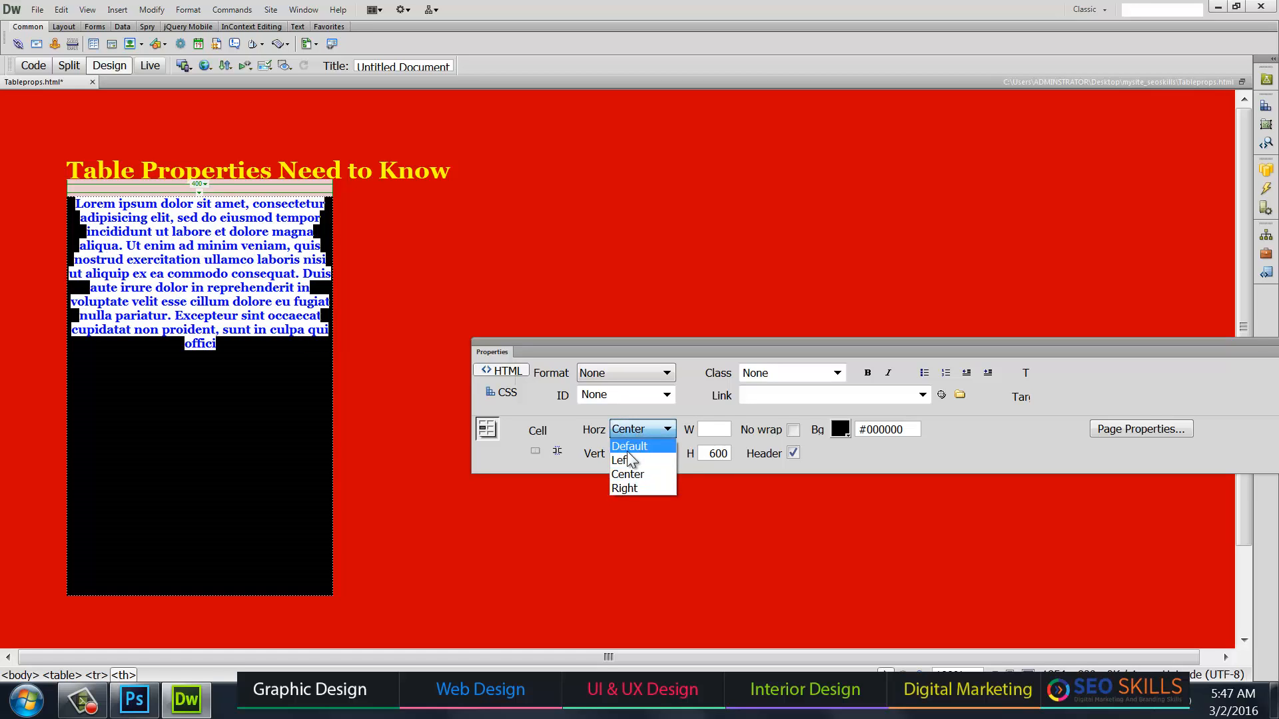
pyautogui.click(624, 460)
pyautogui.click(445, 514)
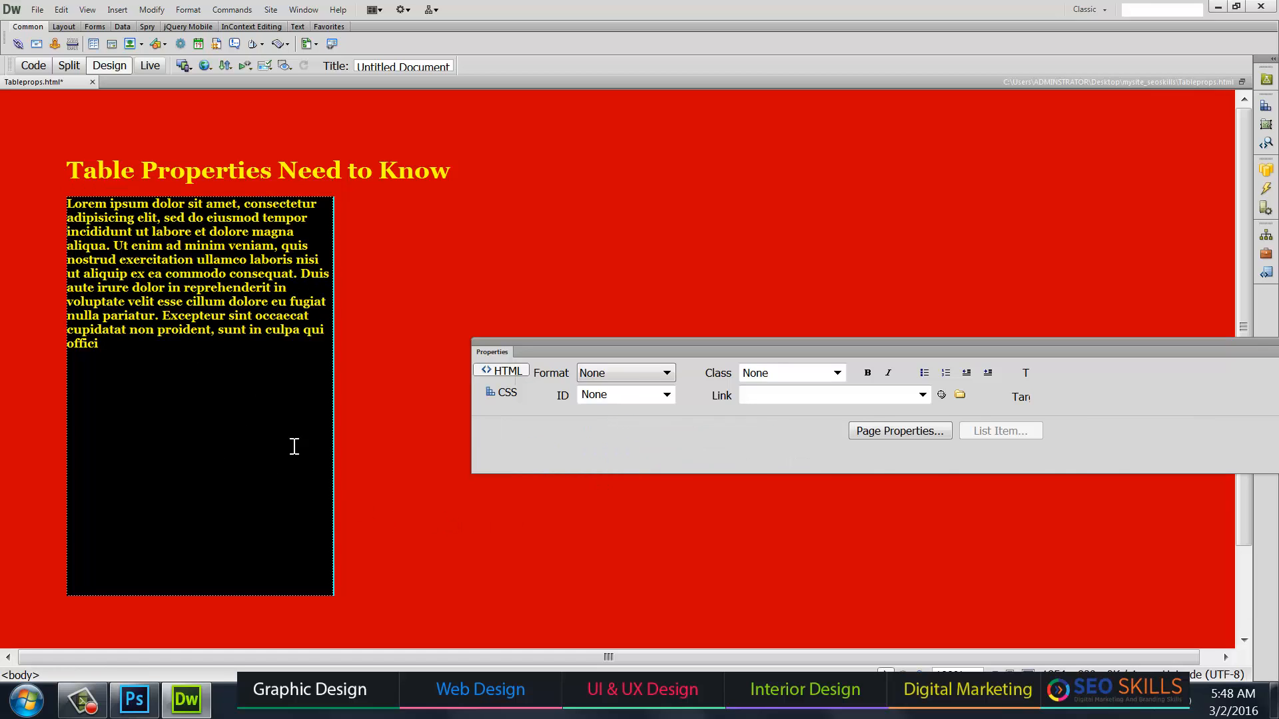
# Step: Compare the properties of the whole table with those of its header cell
pyautogui.click(234, 403)
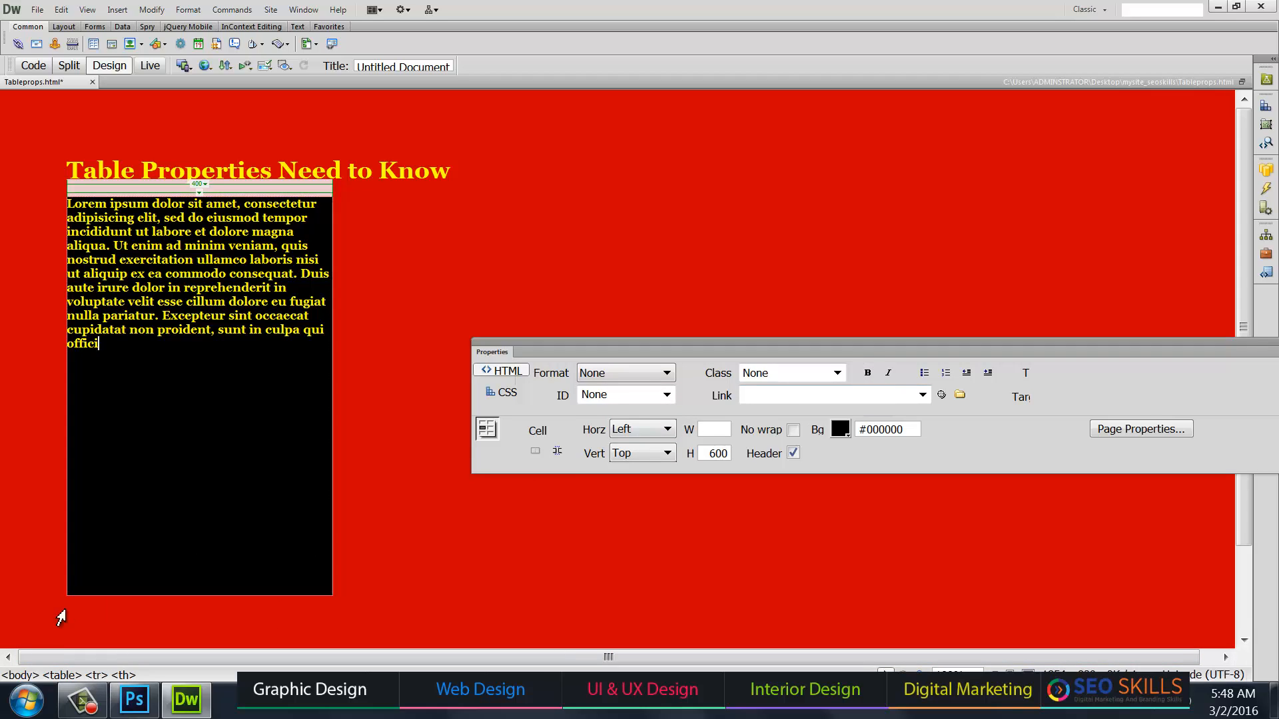
pyautogui.click(57, 676)
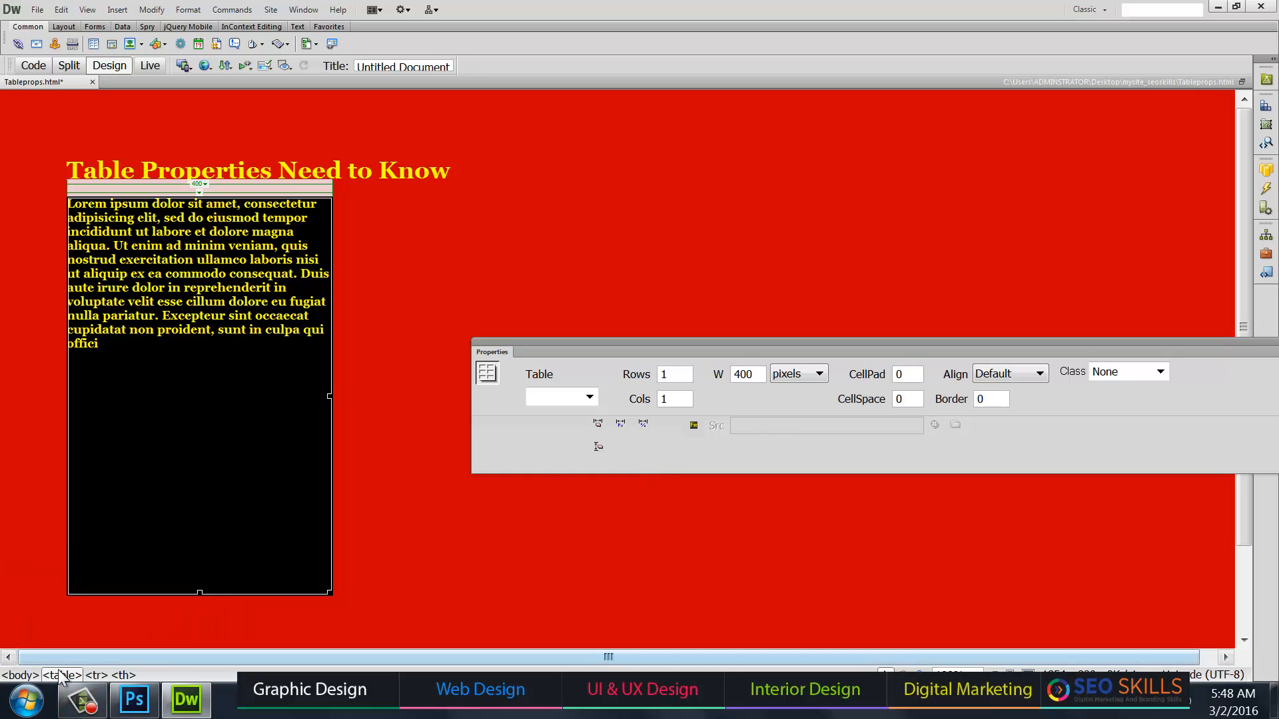
pyautogui.click(123, 675)
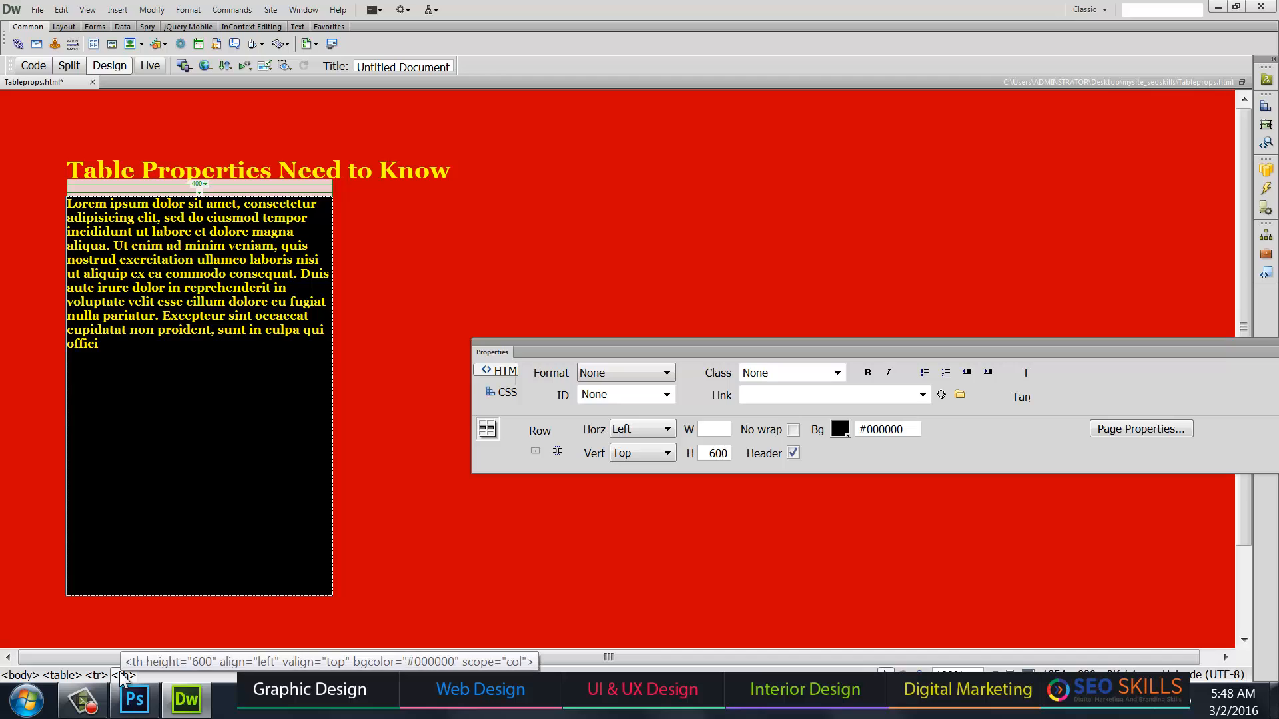
# Step: Select the whole table and set its cell padding first to 30 and finally to 60
pyautogui.click(61, 675)
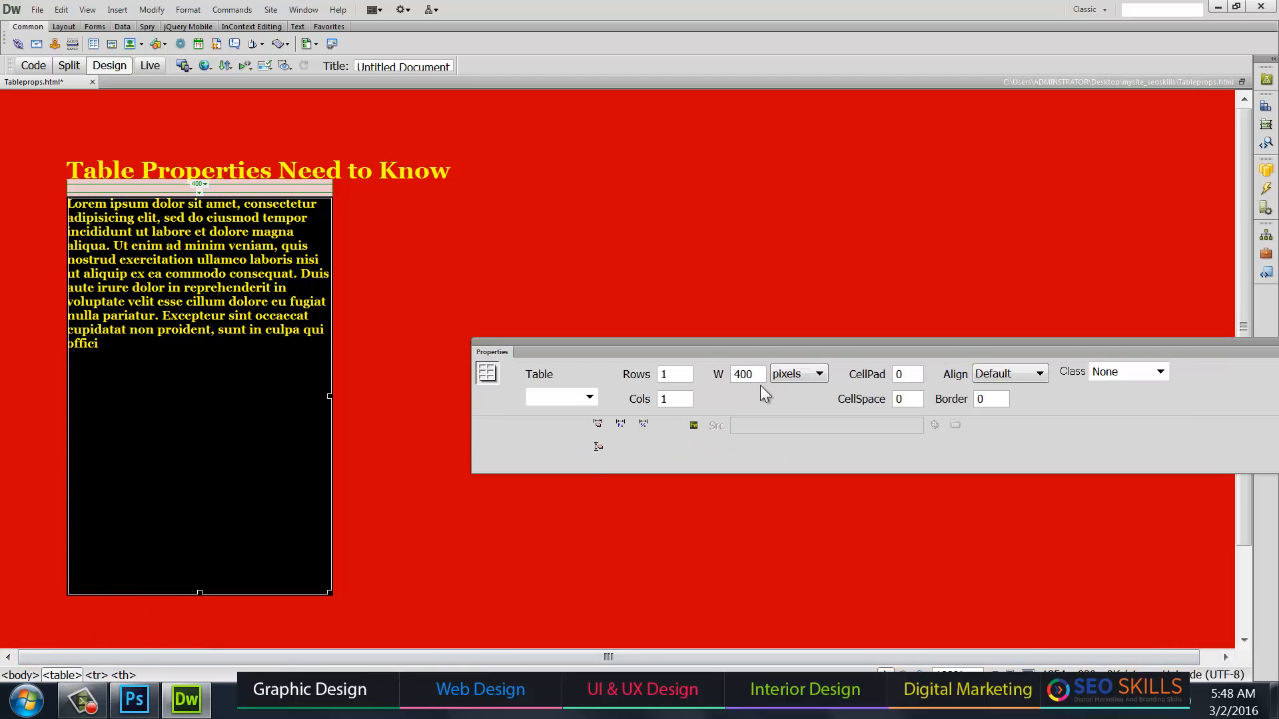
pyautogui.doubleClick(903, 400)
pyautogui.moveTo(904, 376); pyautogui.dragTo(879, 381)
pyautogui.write('30')
pyautogui.press('Return')
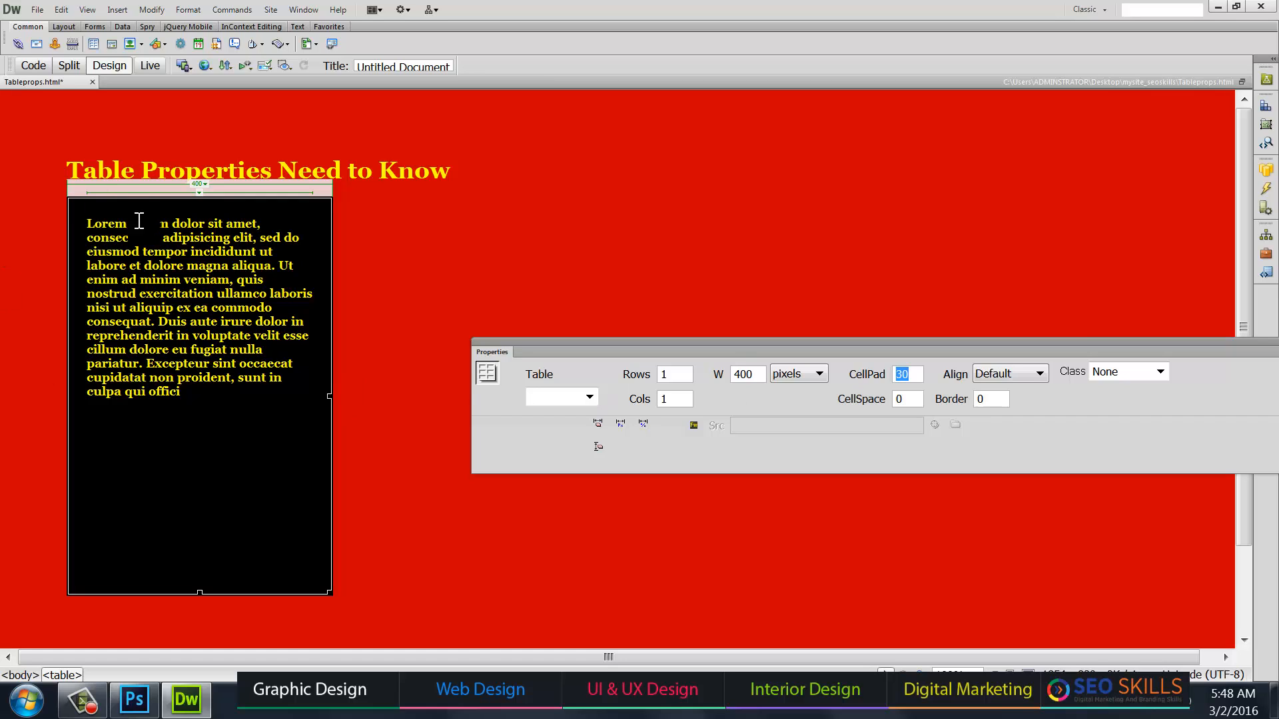
pyautogui.write('60')
pyautogui.press('Return')
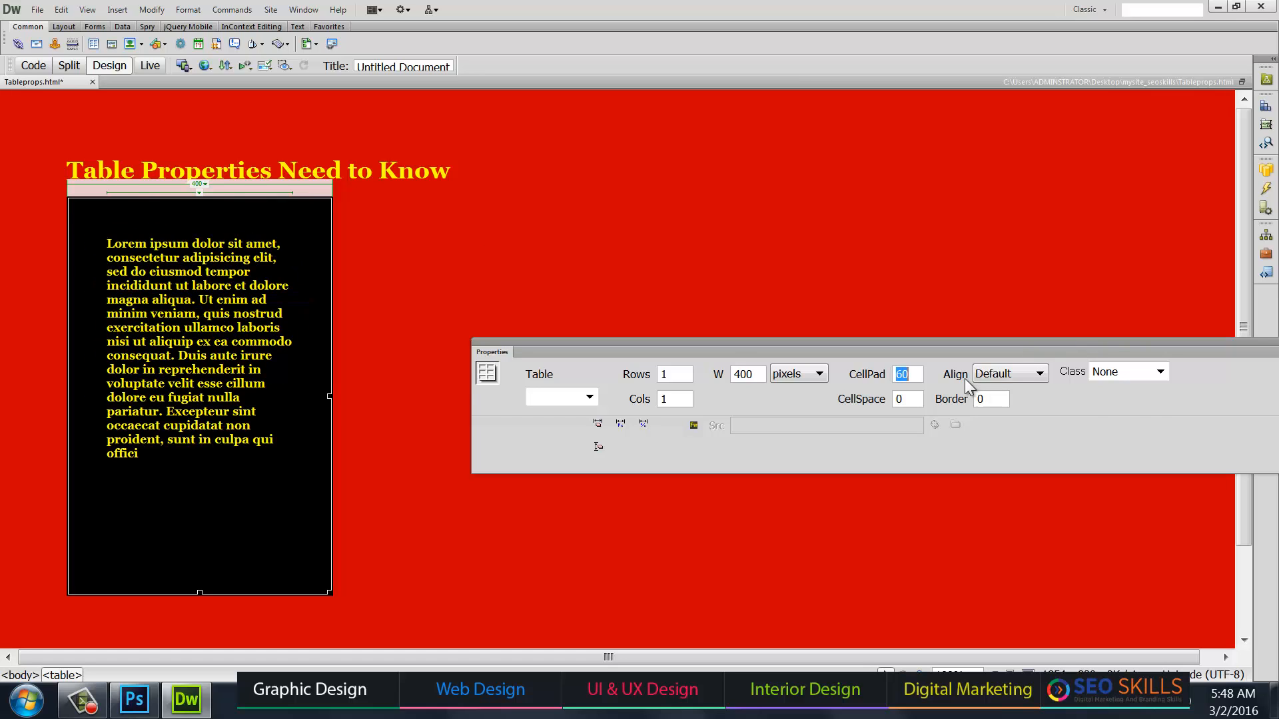
# Step: Add empty paragraph space below the black table for new content
pyautogui.click(410, 273)
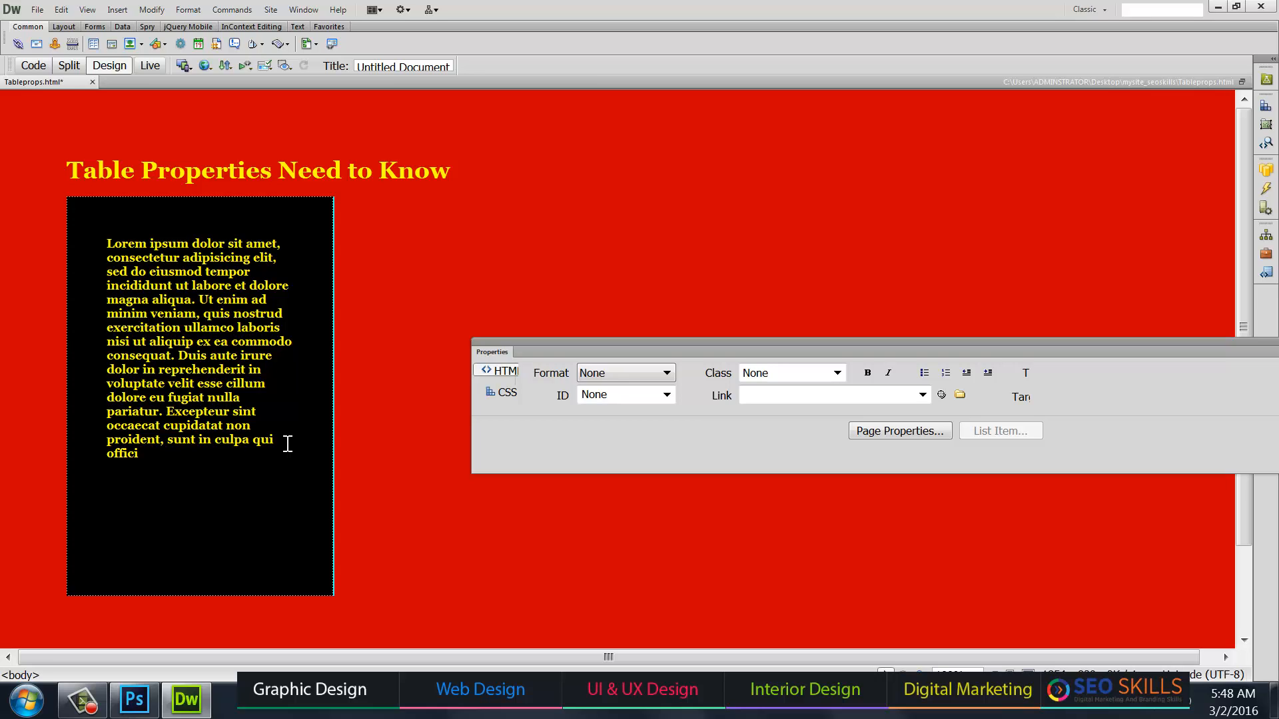
pyautogui.press('Return')
pyautogui.press('Return')
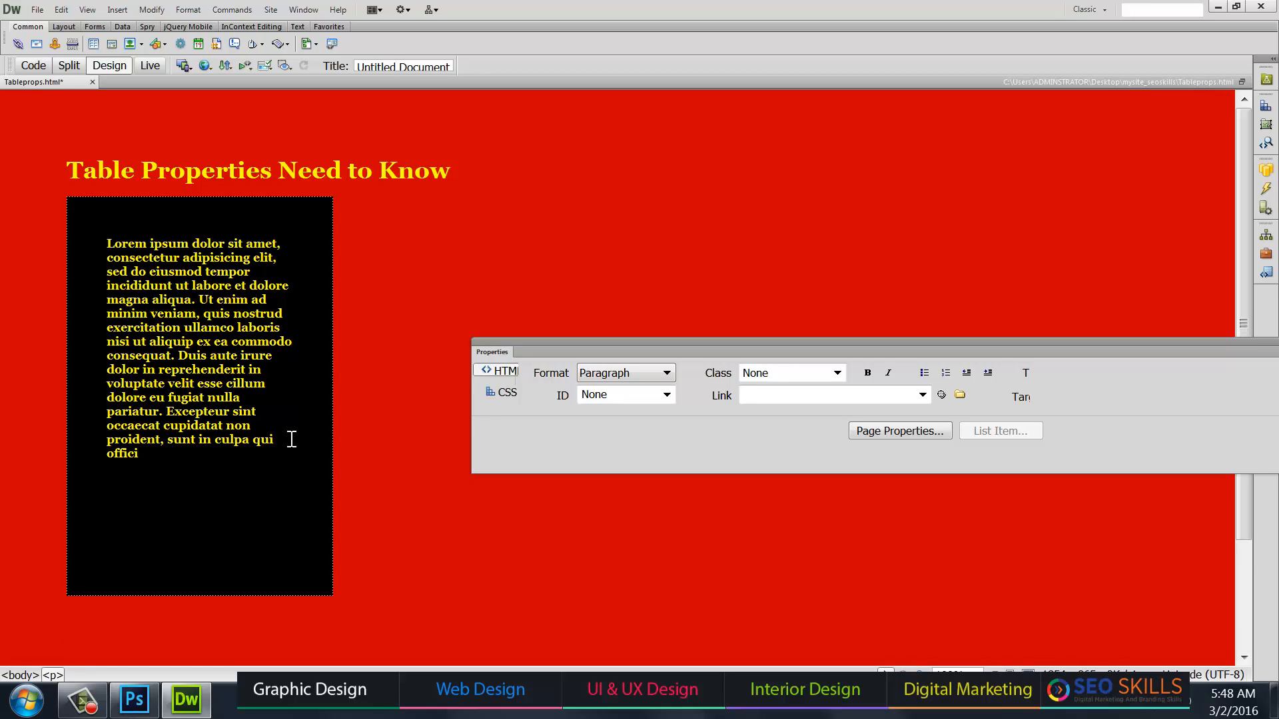
# Step: Insert a table with 2 rows, 1 column and a width of 800 pixels below the first one, and undo it
pyautogui.hotkey('ctrl', 'alt', 't')
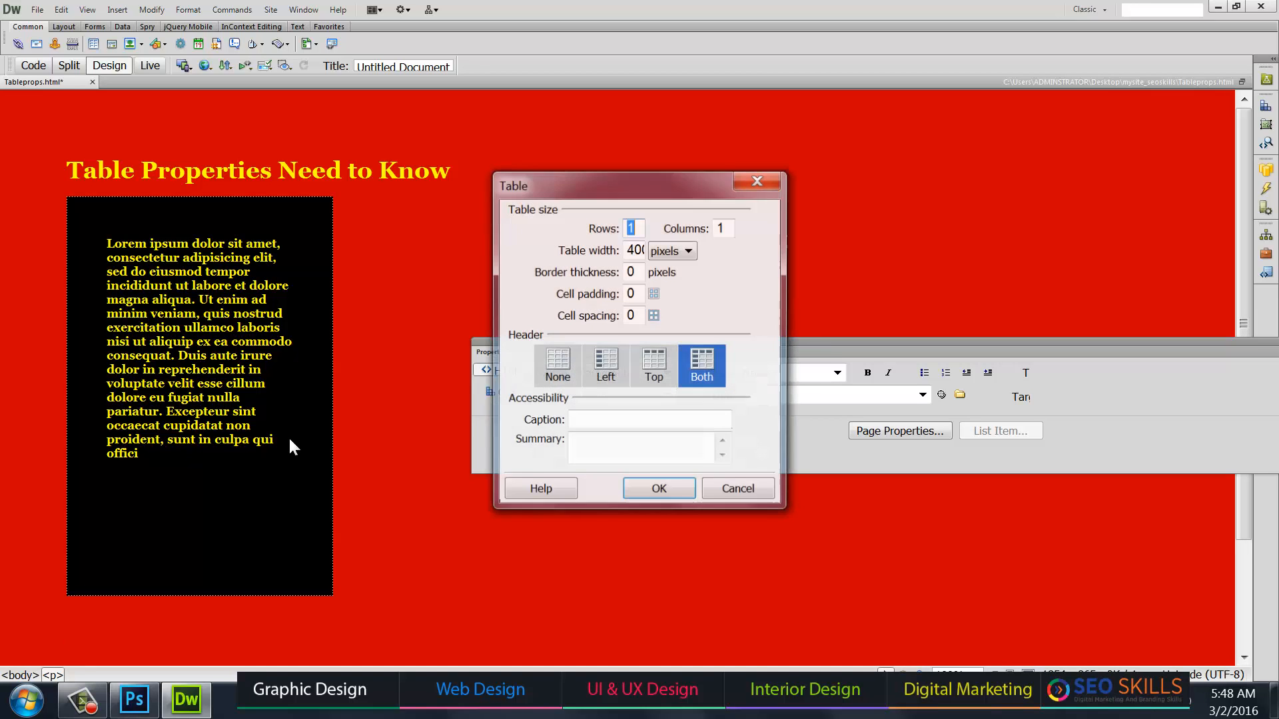
pyautogui.write('2')
pyautogui.doubleClick(641, 247)
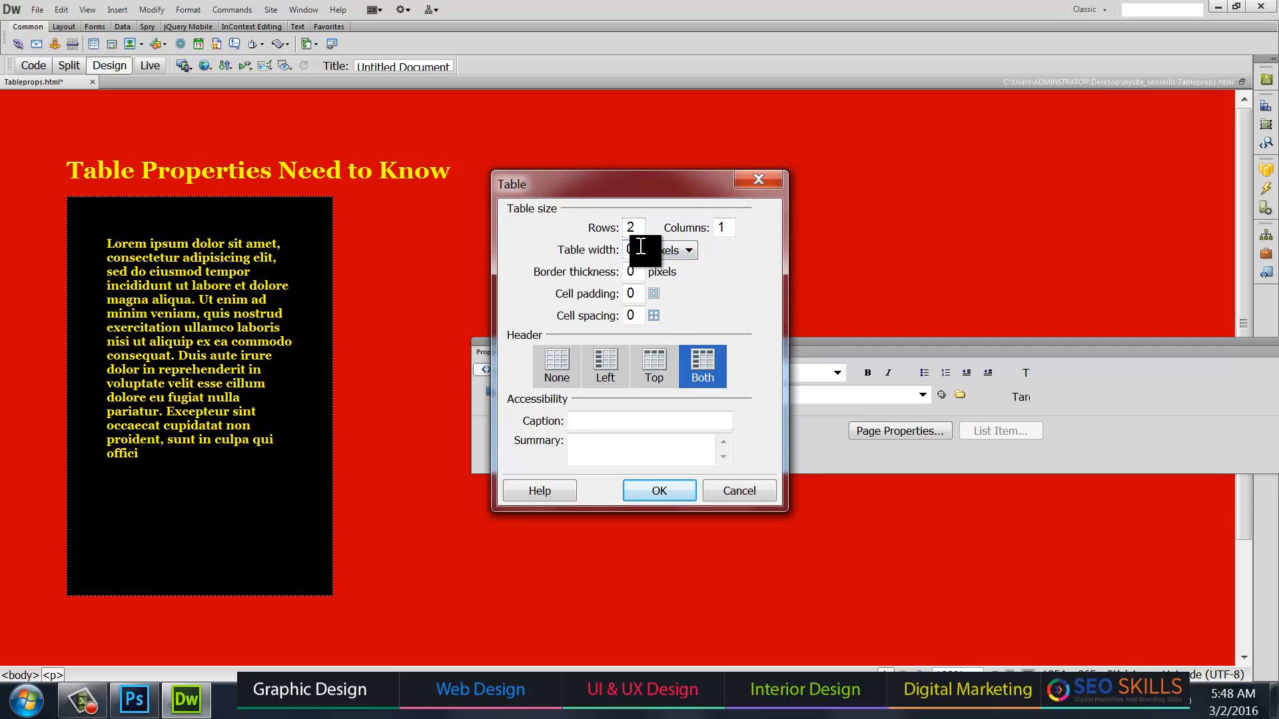
pyautogui.press('Return')
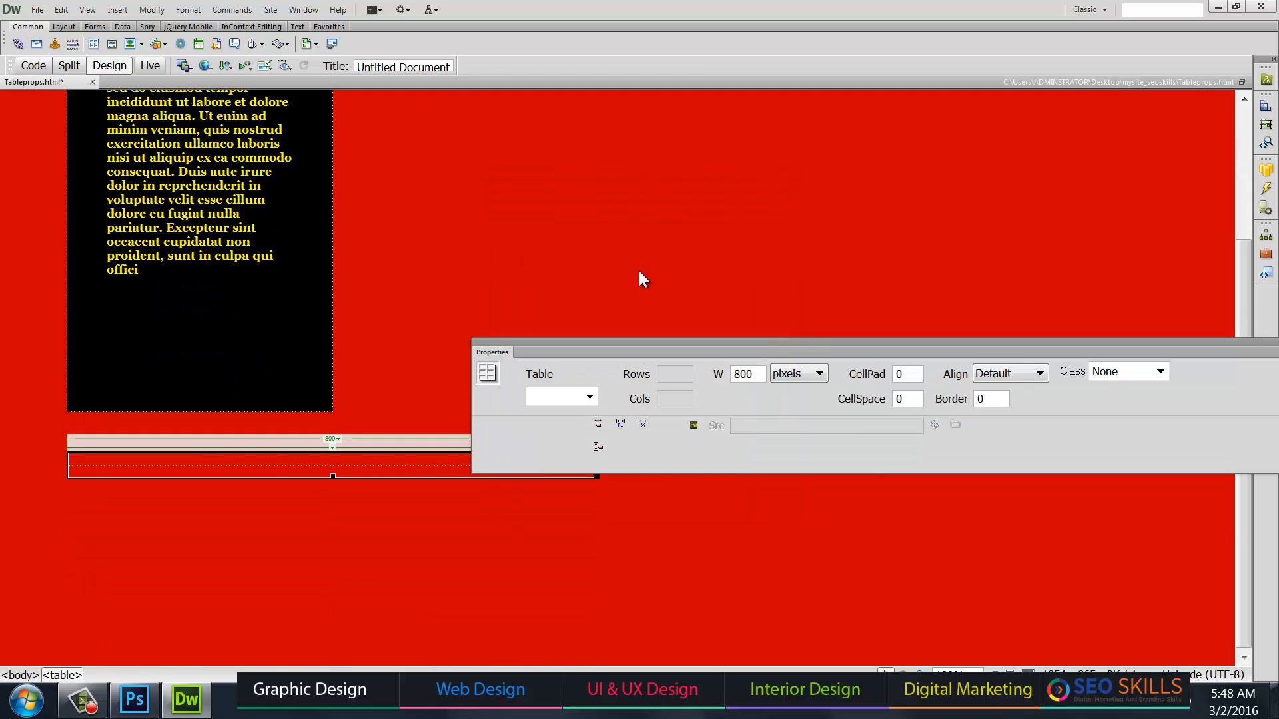
pyautogui.hotkey('ctrl', 'z')
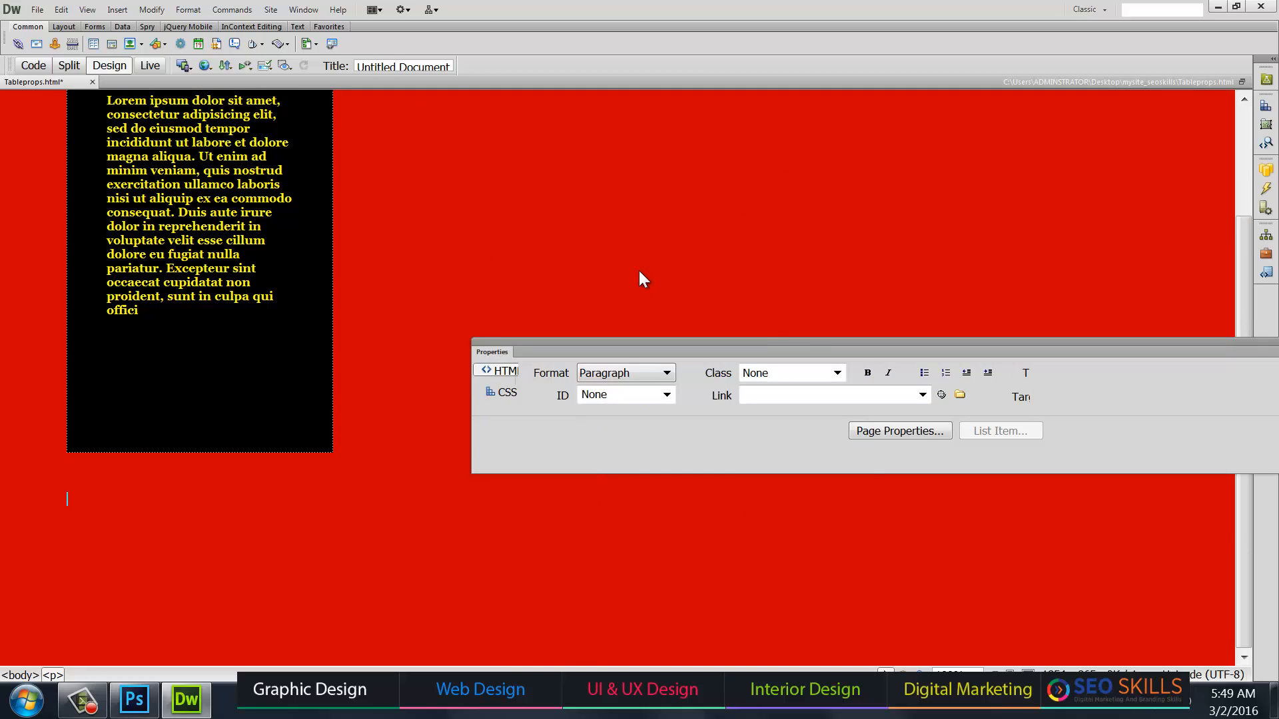
# Step: Insert a table with 1 row, 2 columns, a width of 800 pixels and no header below the black table
pyautogui.hotkey('ctrl', 'alt', 't')
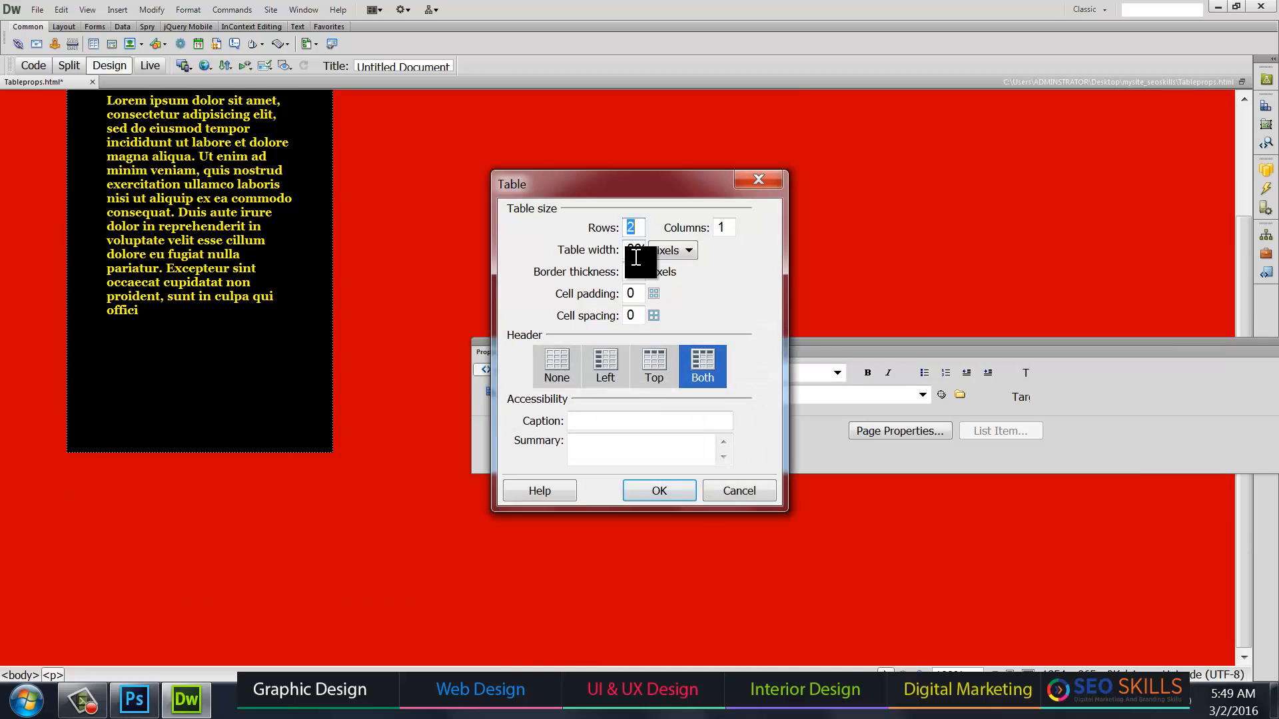
pyautogui.write('1')
pyautogui.click(558, 365)
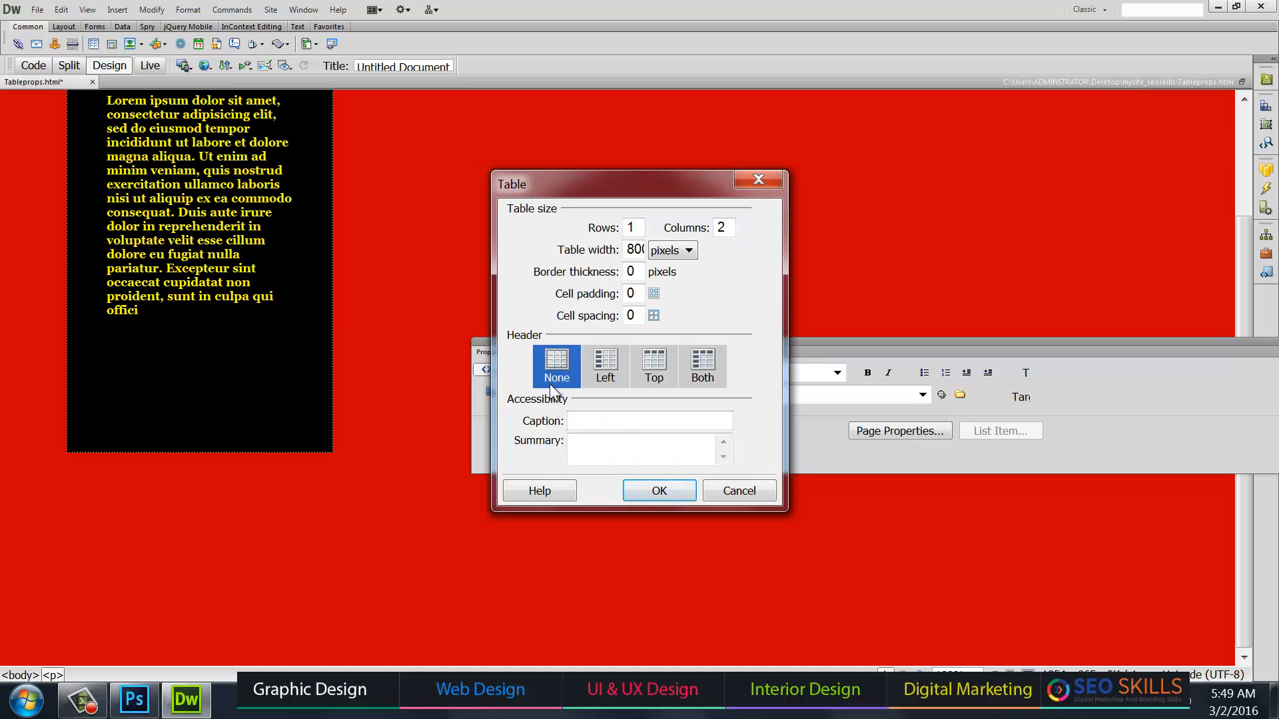
pyautogui.click(659, 492)
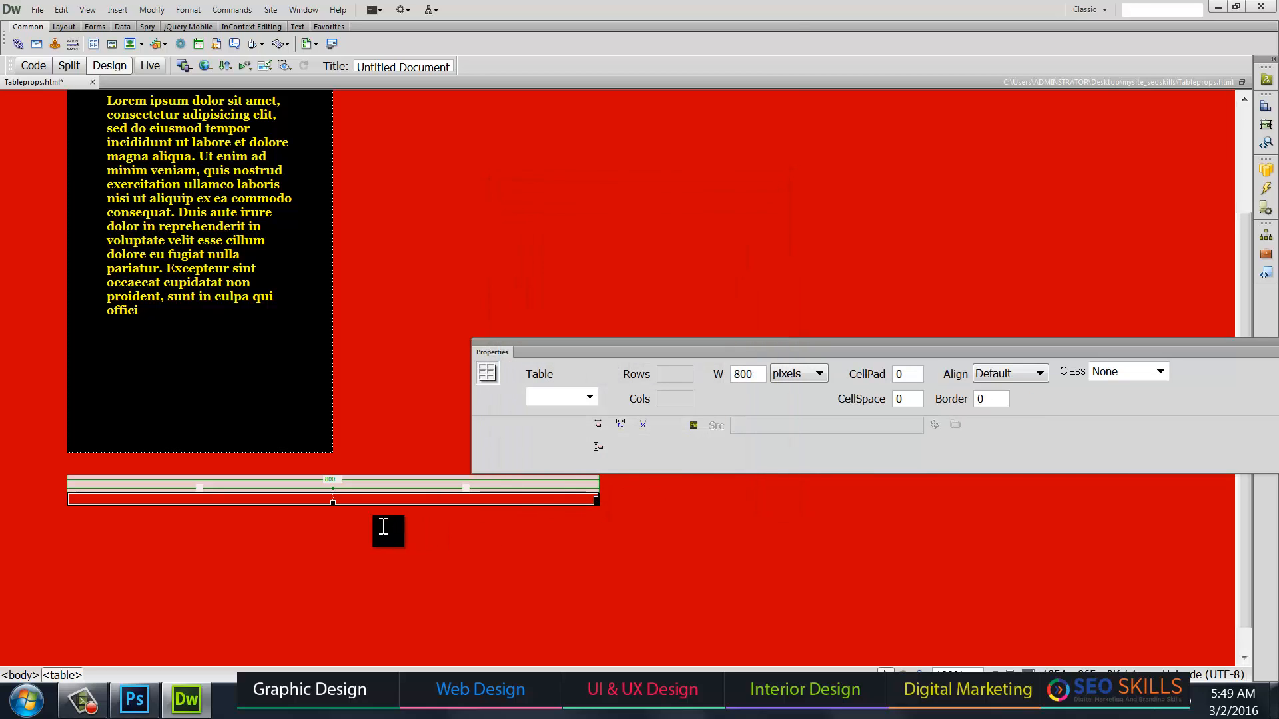
# Step: Set the width of both cells in the new table to 400
pyautogui.click(273, 500)
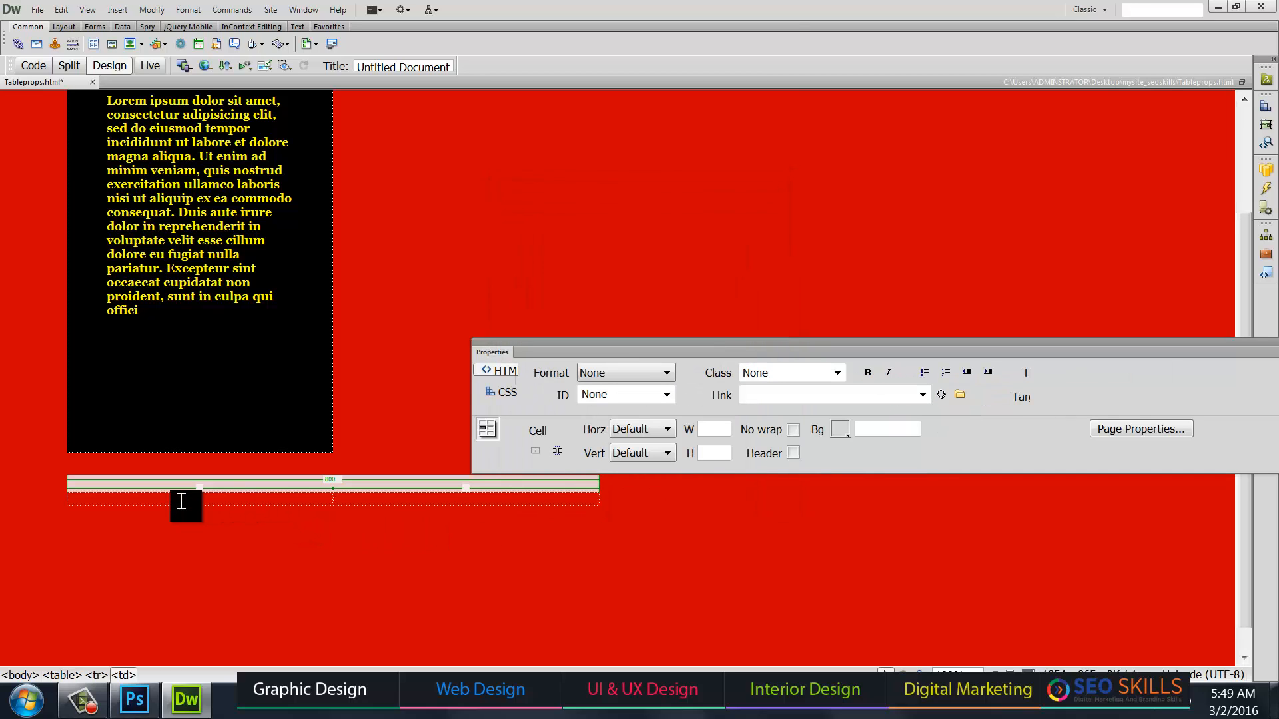
pyautogui.click(721, 432)
pyautogui.write('400')
pyautogui.press('Return')
pyautogui.click(358, 502)
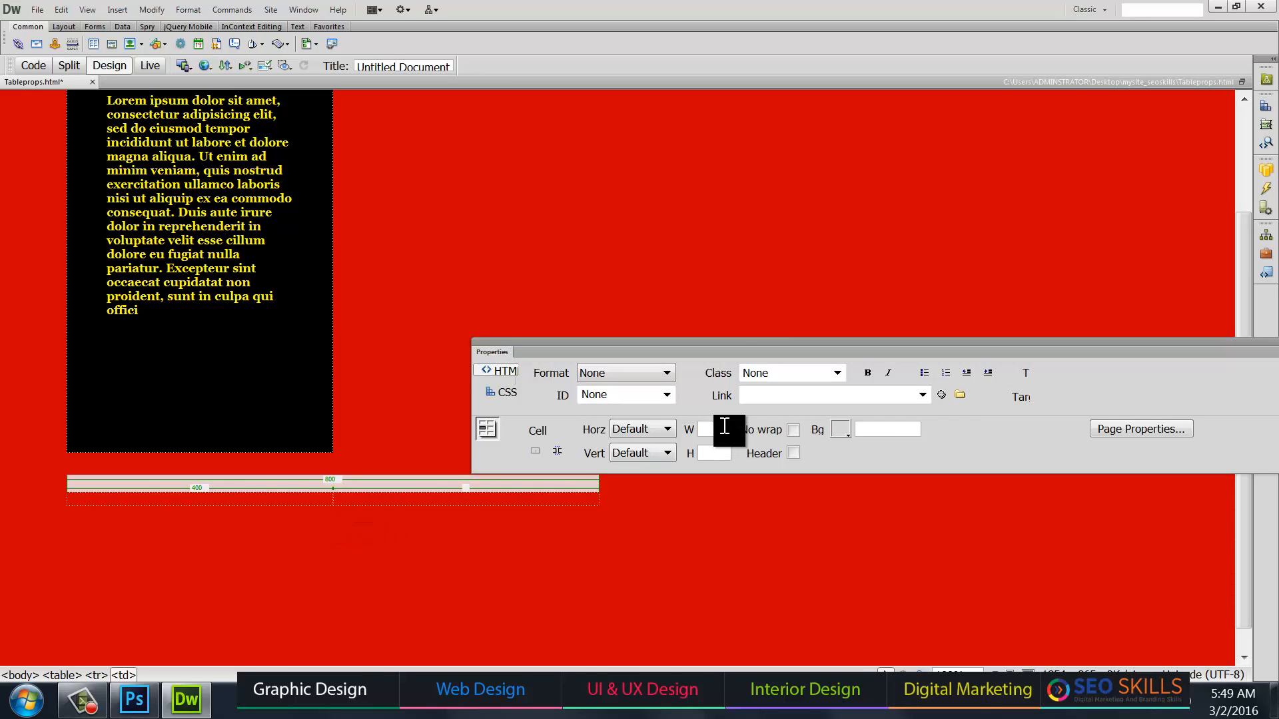
pyautogui.write('400')
pyautogui.press('Return')
# Step: Select both cells of the new table and set their height to 300
pyautogui.moveTo(202, 499); pyautogui.dragTo(389, 497)
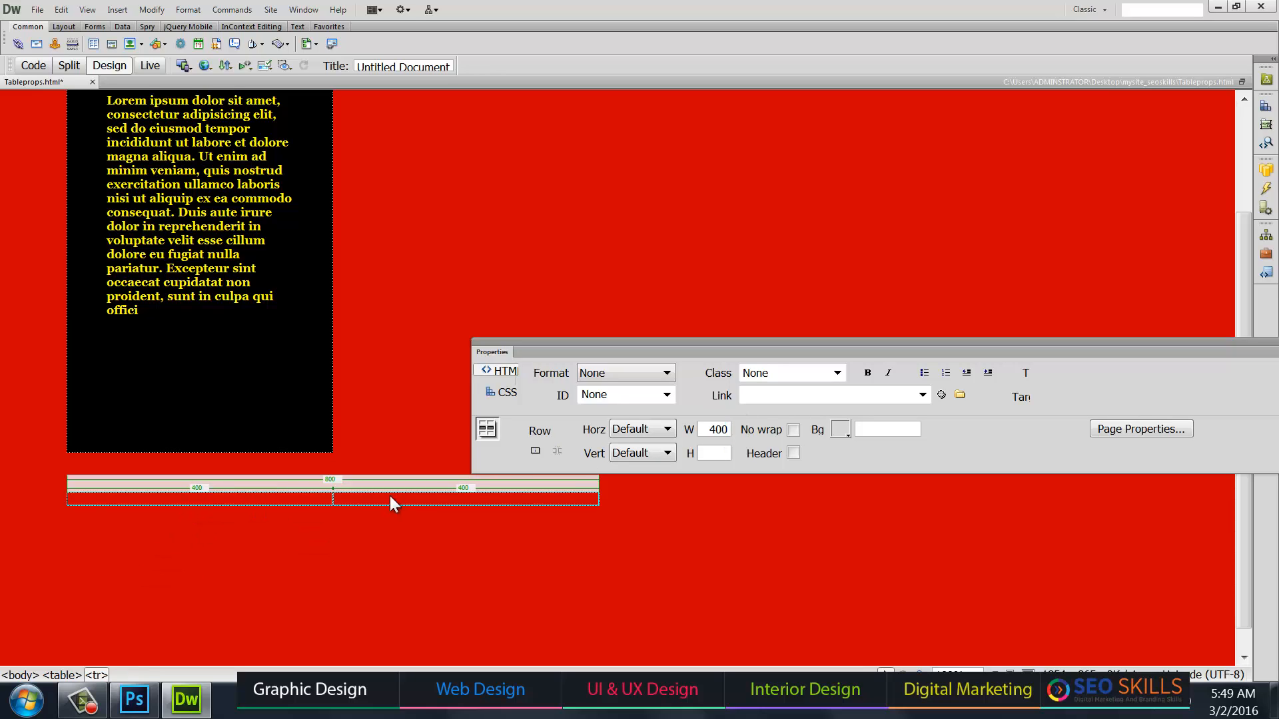
pyautogui.click(722, 457)
pyautogui.write('300')
pyautogui.press('Return')
# Step: Give the new table's left cell the dark gray background #333333 and its right cell a lighter gray background
pyautogui.click(161, 559)
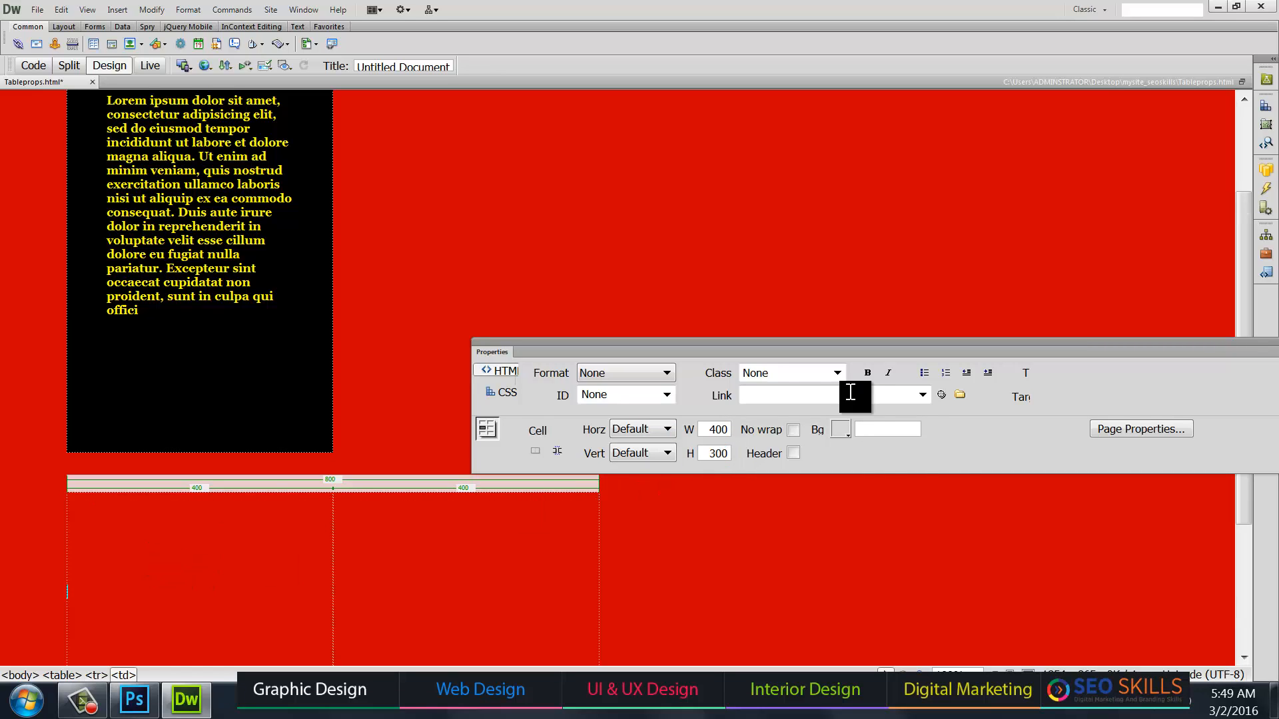
pyautogui.click(841, 429)
pyautogui.click(836, 464)
pyautogui.click(508, 547)
pyautogui.click(840, 429)
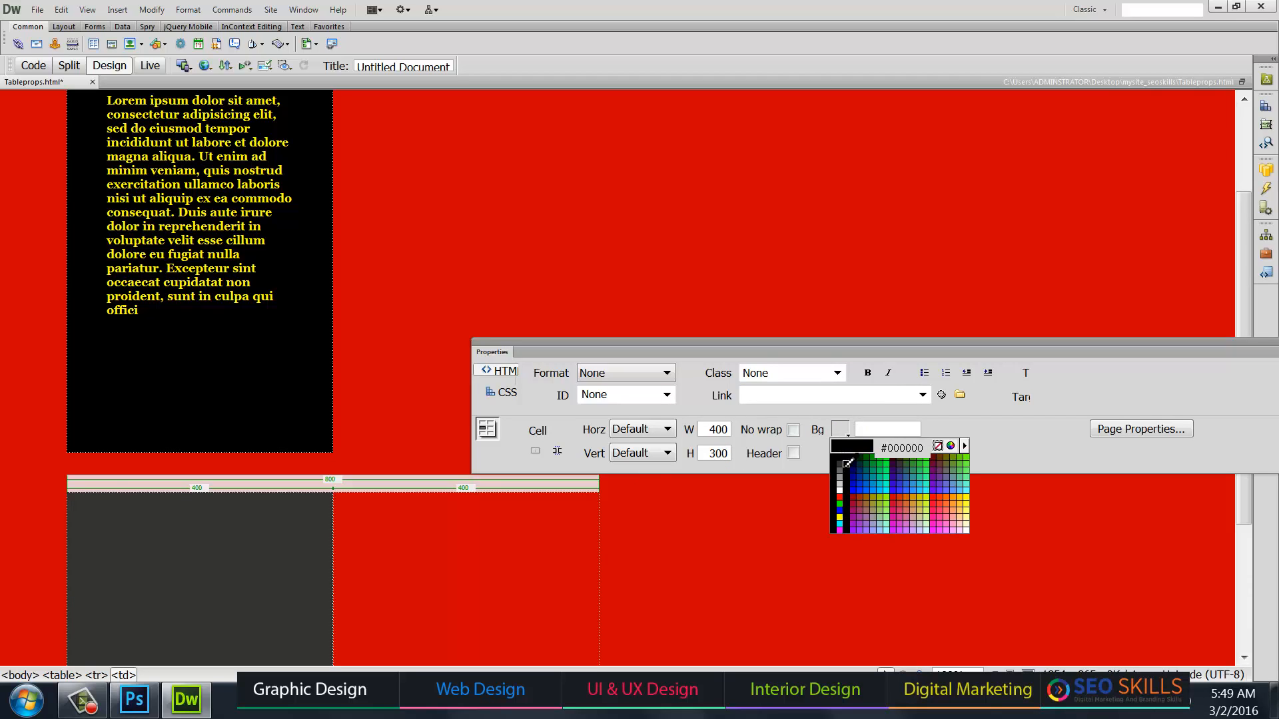
pyautogui.click(839, 475)
pyautogui.click(723, 537)
# Step: Select both cells of the two-column table and set their vertical alignment to Top
pyautogui.scroll(-6, 724, 537)
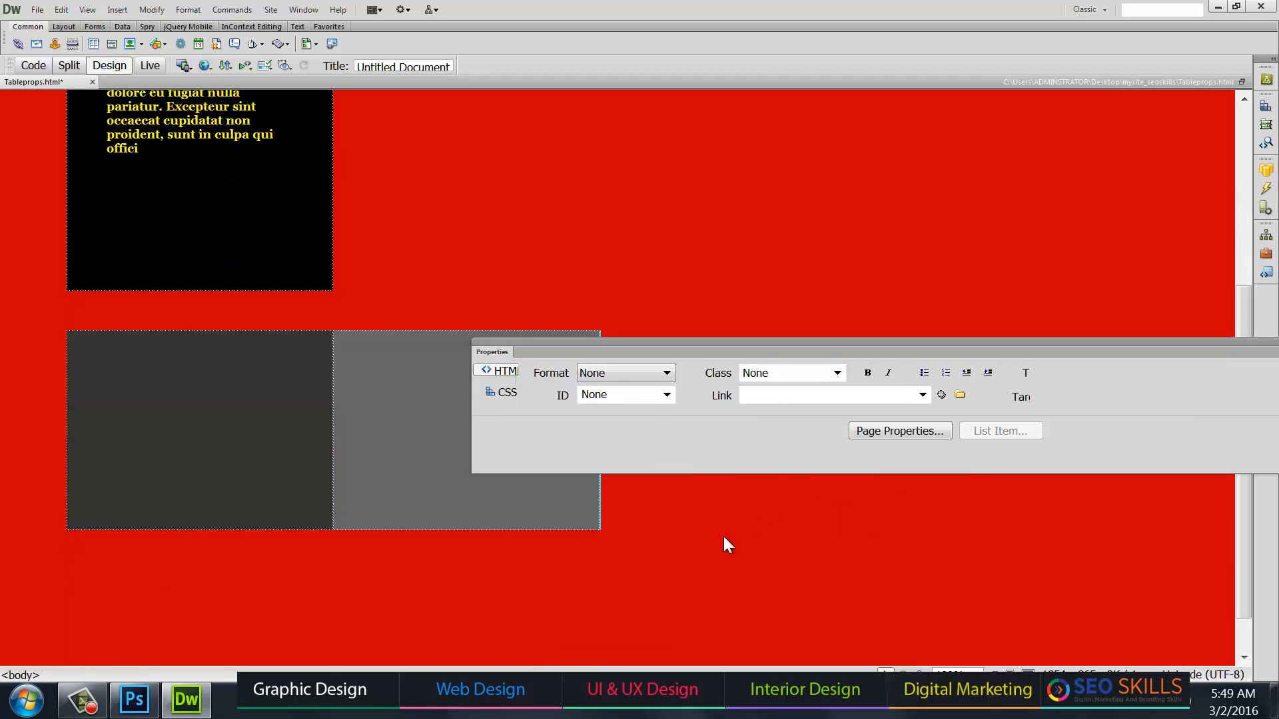
pyautogui.click(152, 308)
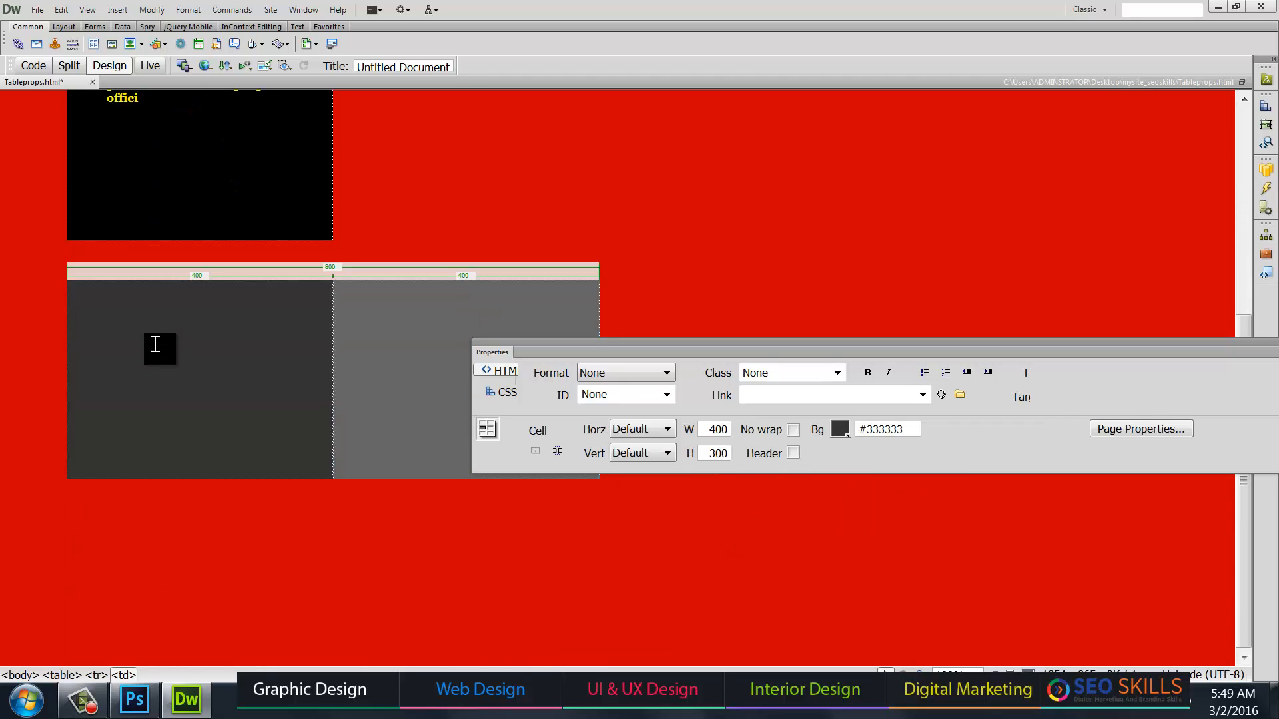
pyautogui.click(642, 452)
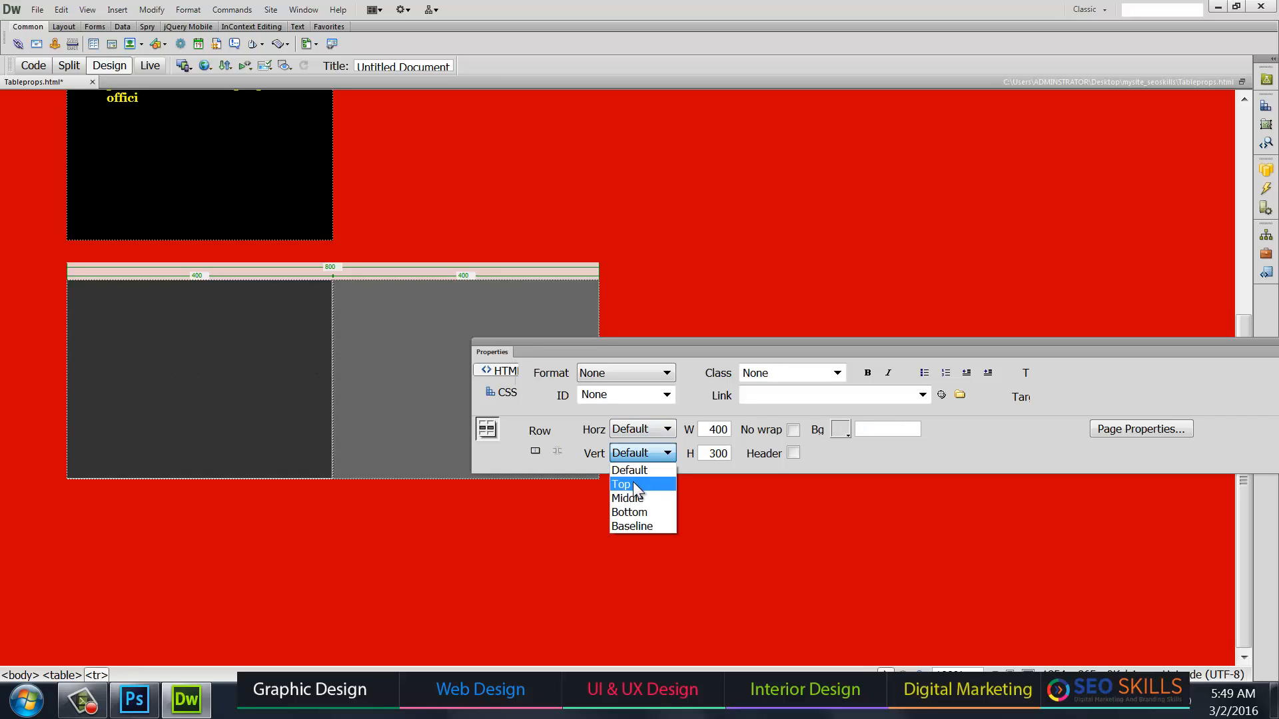
pyautogui.click(633, 482)
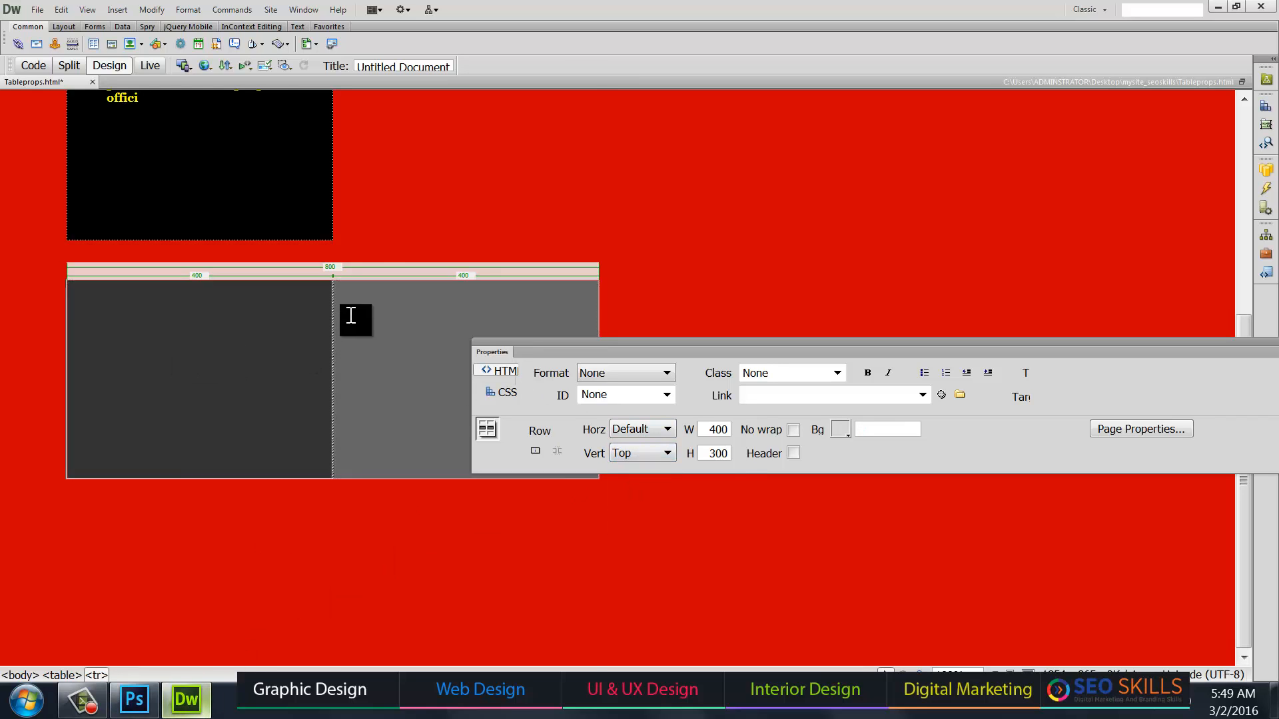
# Step: Copy the lorem ipsum paragraph from the black table and paste it into both cells of the two-column table
pyautogui.scroll(3, 287, 277)
pyautogui.moveTo(110, 104); pyautogui.dragTo(173, 303)
pyautogui.hotkey('ctrl', 'c')
pyautogui.click(110, 526)
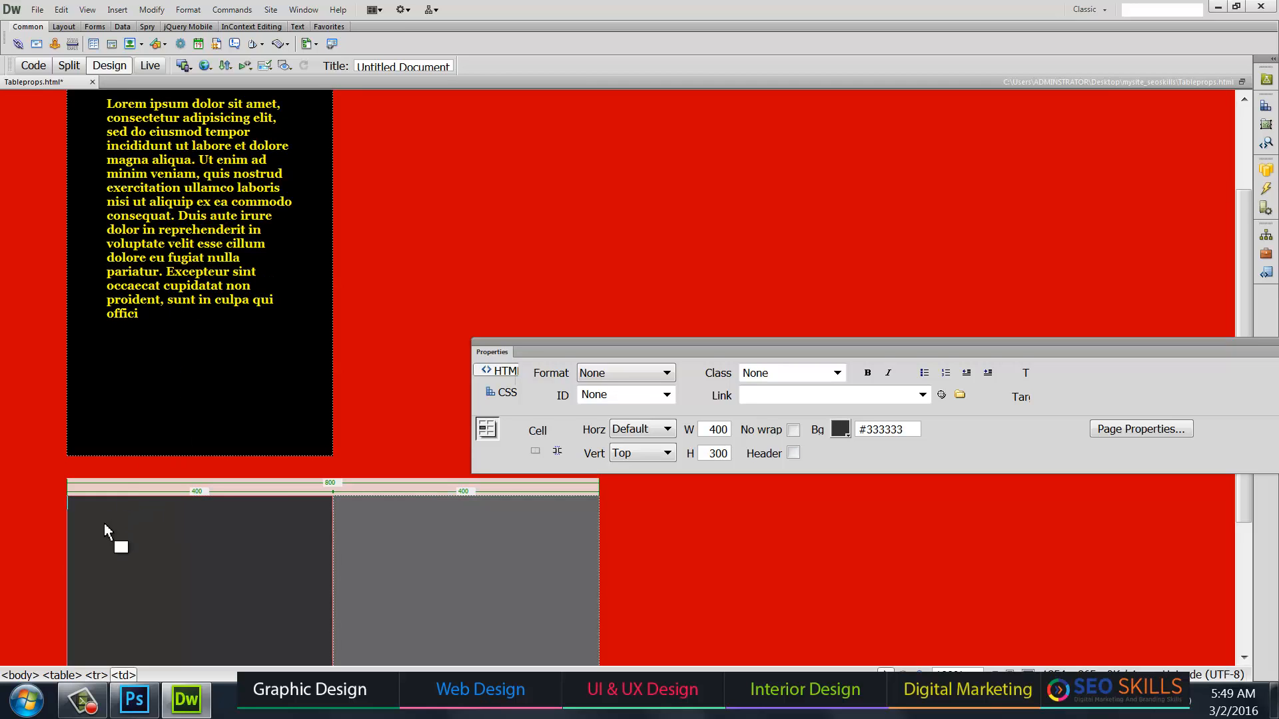
pyautogui.hotkey('ctrl', 'v')
pyautogui.click(383, 519)
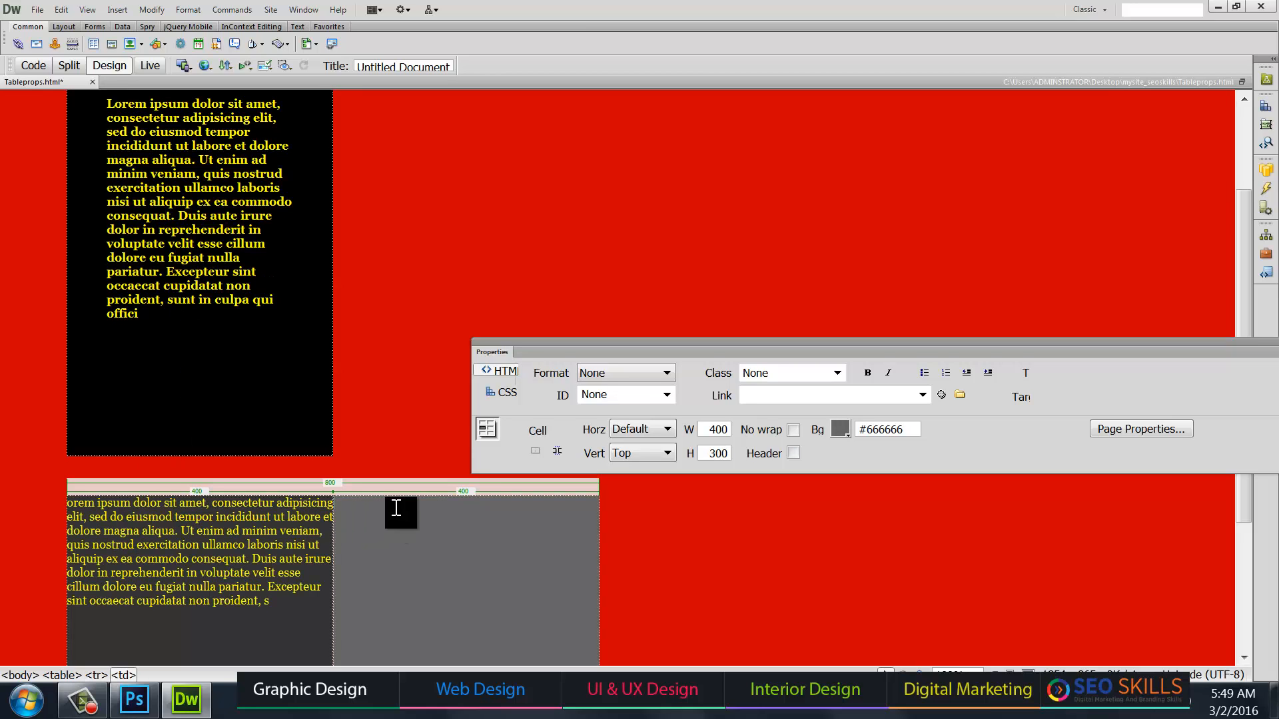
pyautogui.hotkey('ctrl', 'v')
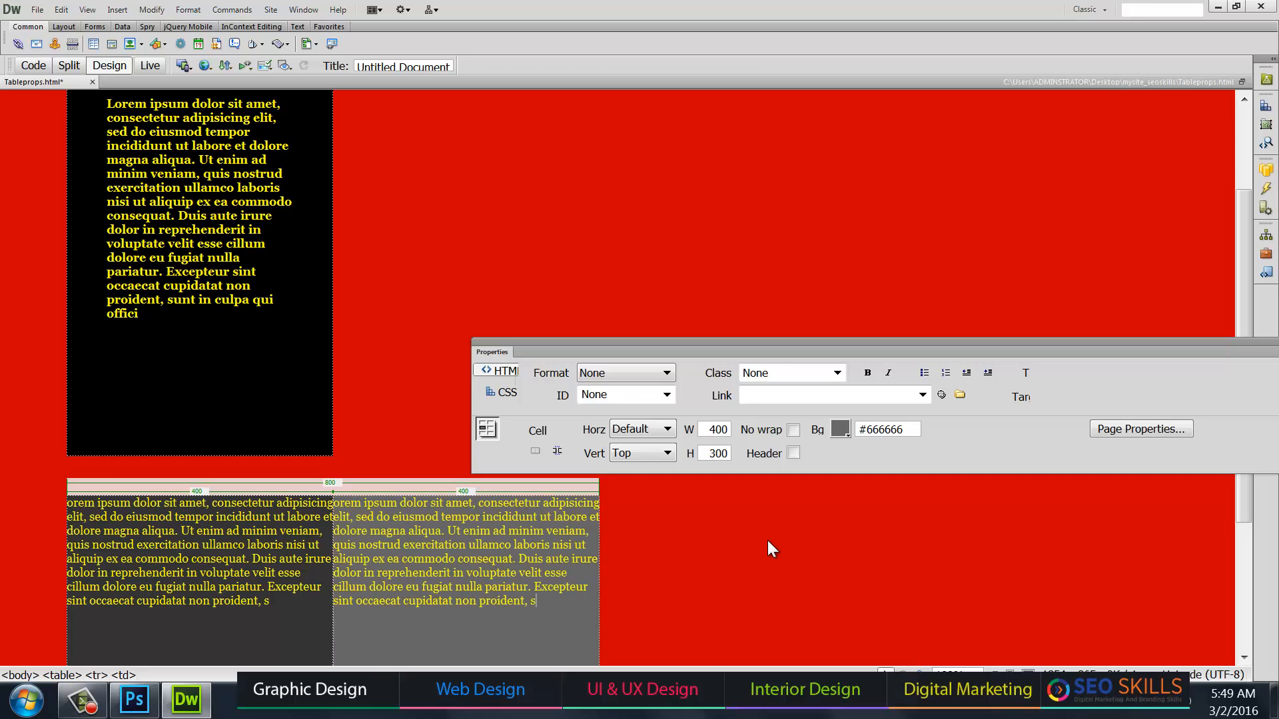
pyautogui.click(680, 493)
# Step: Select the whole two-column table and set its cell padding to 25
pyautogui.scroll(-3, 680, 493)
pyautogui.moveTo(526, 349); pyautogui.dragTo(582, 156)
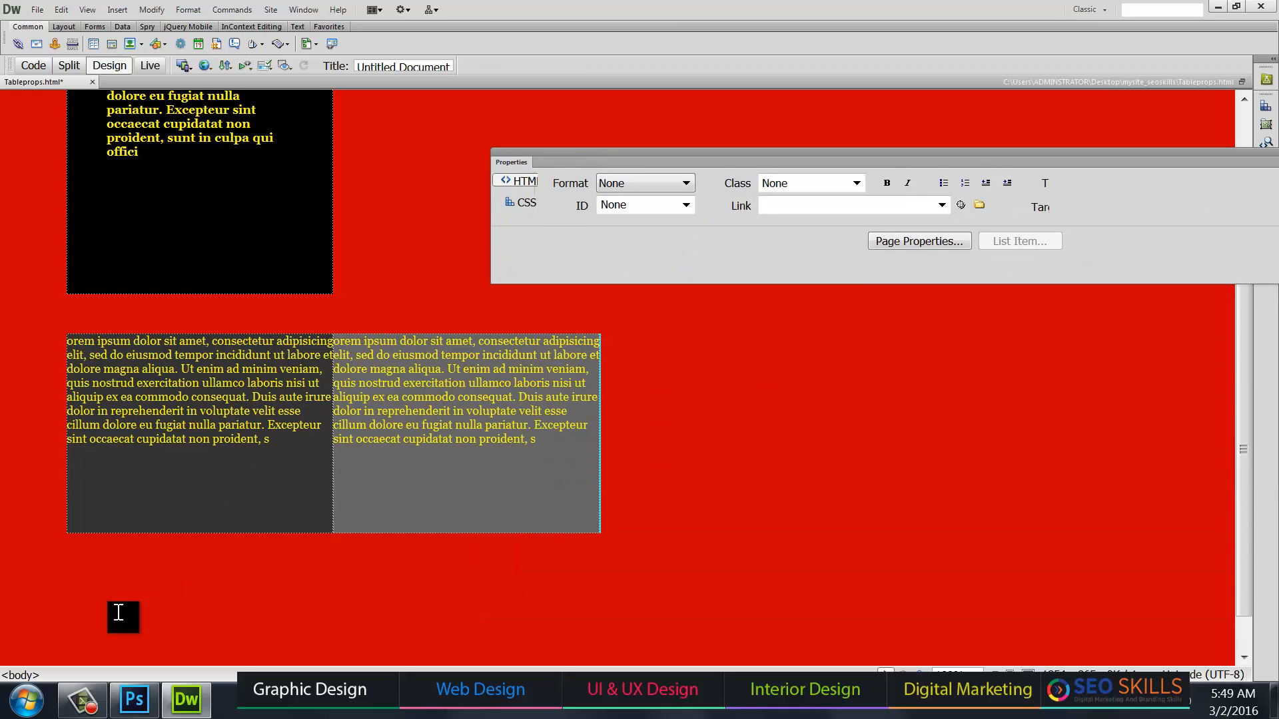
pyautogui.click(142, 522)
pyautogui.click(61, 675)
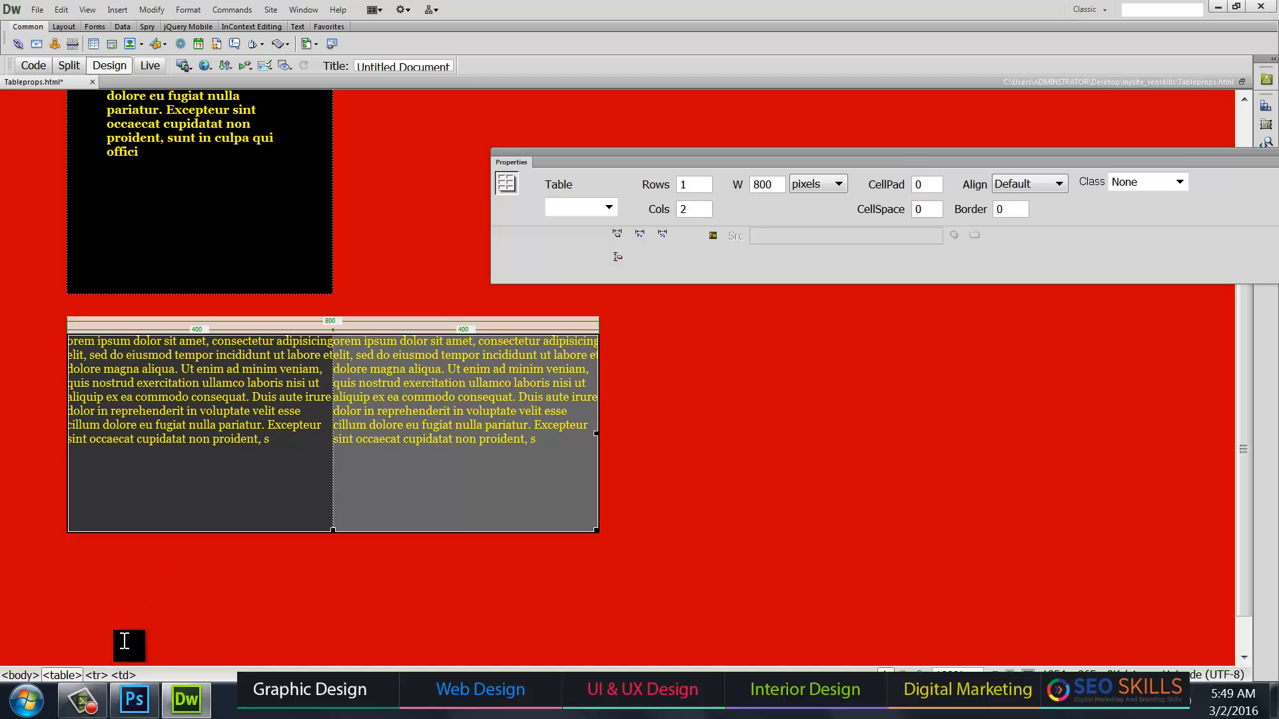
pyautogui.doubleClick(930, 188)
pyautogui.write('25')
pyautogui.press('Return')
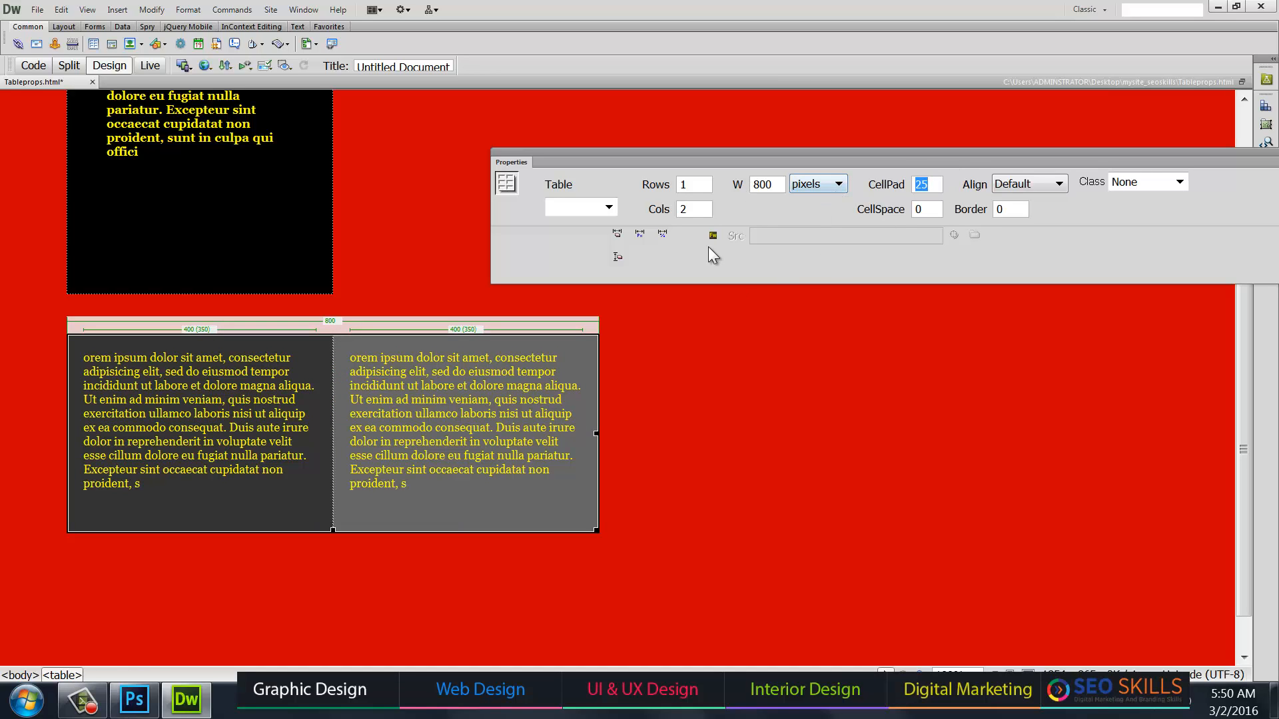
# Step: Set the two-column table's cell padding to 30 and its cell spacing to 25
pyautogui.write('30')
pyautogui.press('Return')
pyautogui.doubleClick(935, 213)
pyautogui.write('25')
pyautogui.press('Return')
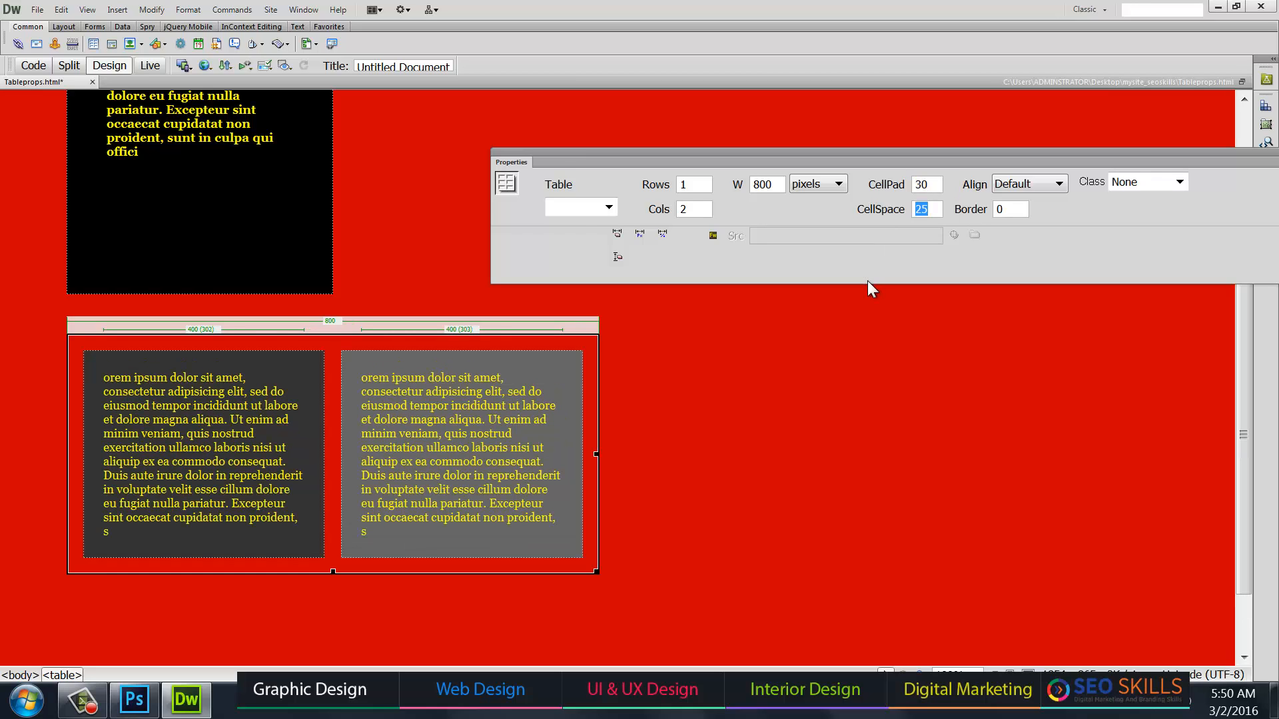
pyautogui.click(816, 369)
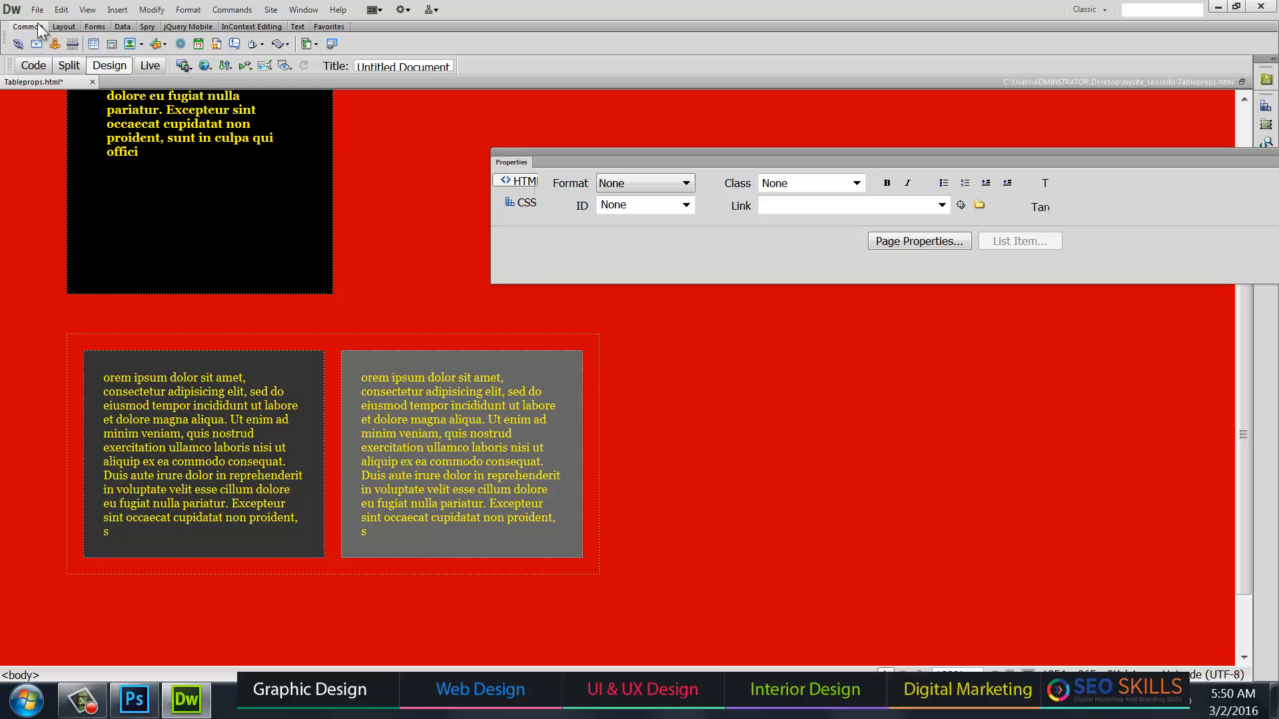
# Step: Save the changes to Tableprops.html and preview the two-column table in the browser
pyautogui.press('F12')
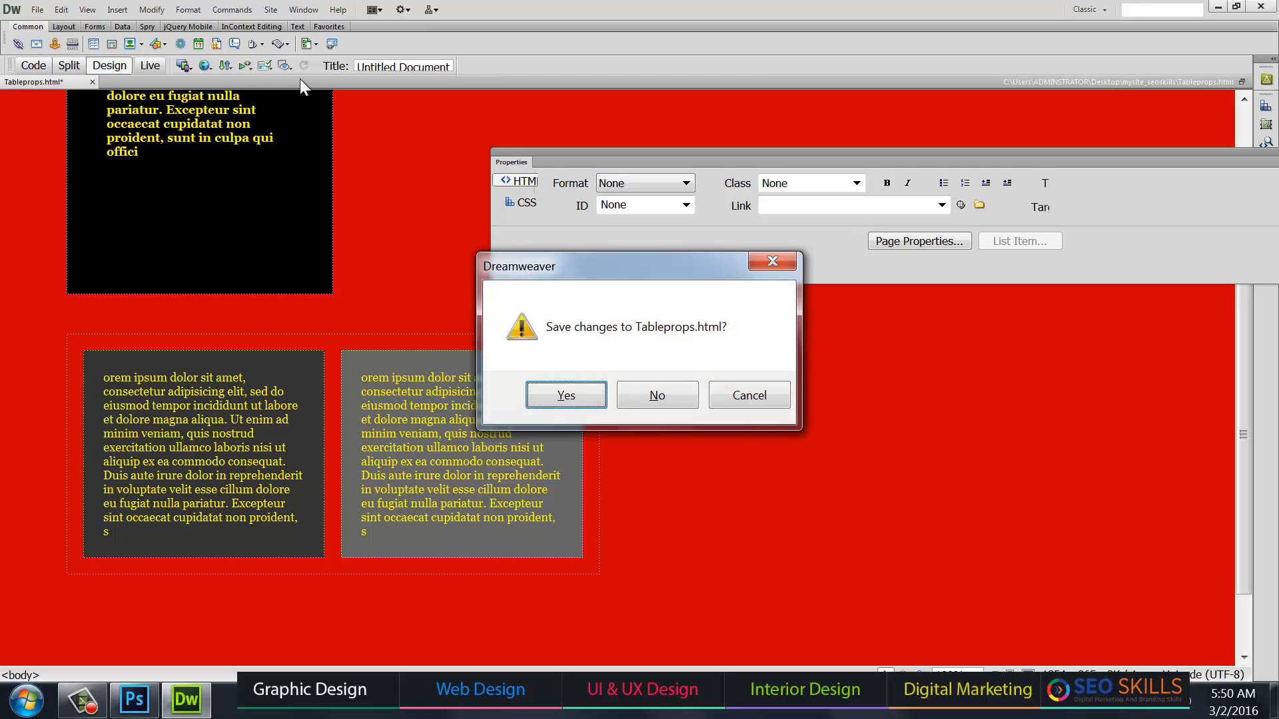
pyautogui.click(578, 397)
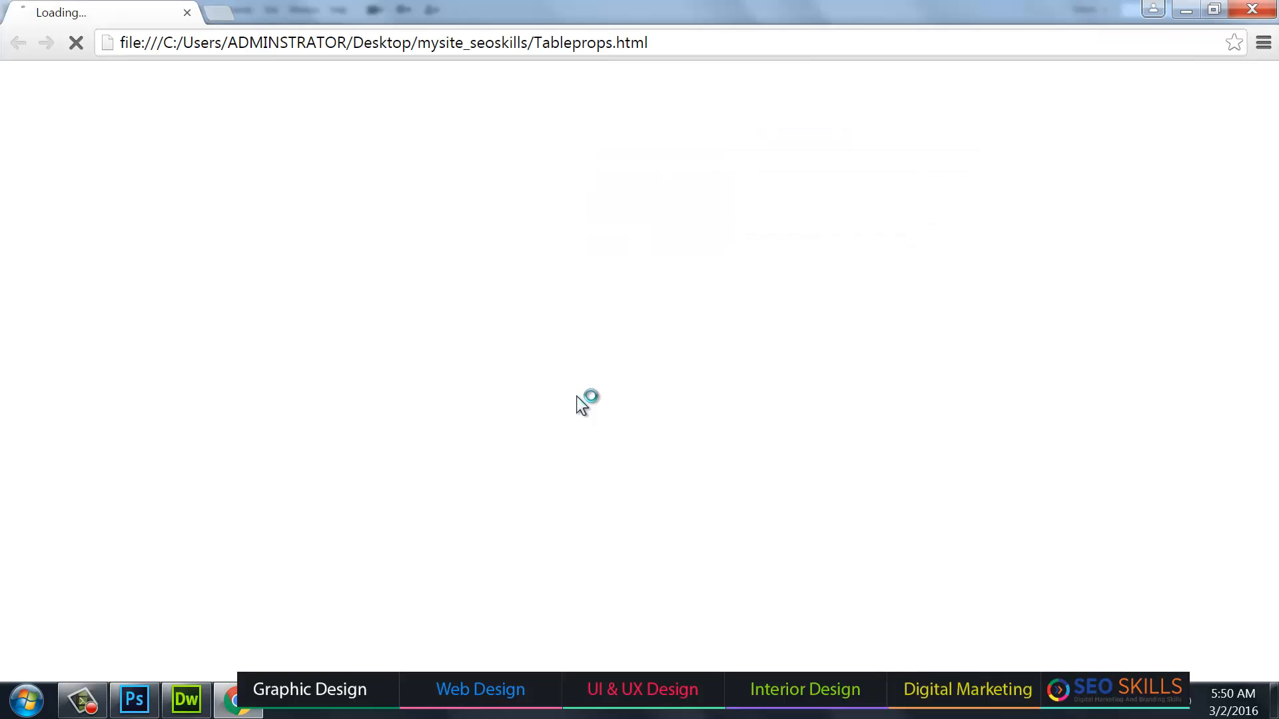
pyautogui.scroll(-10, 616, 391)
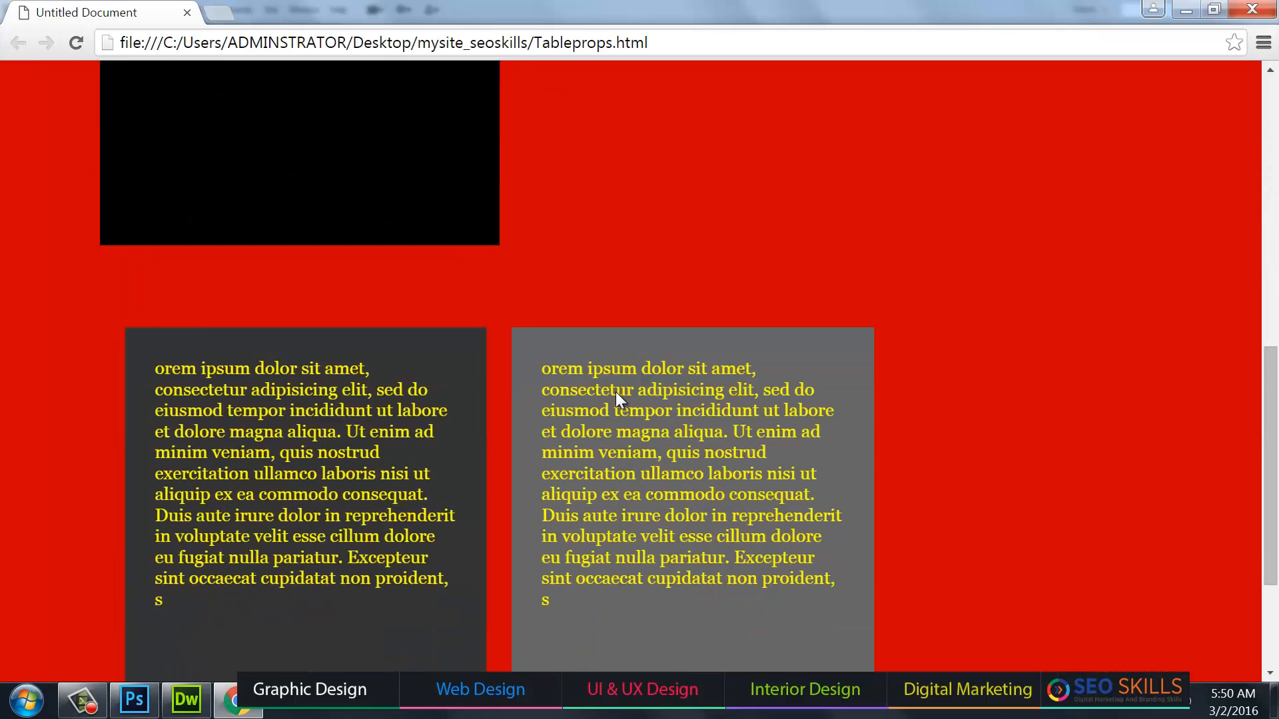
pyautogui.scroll(2, 600, 375)
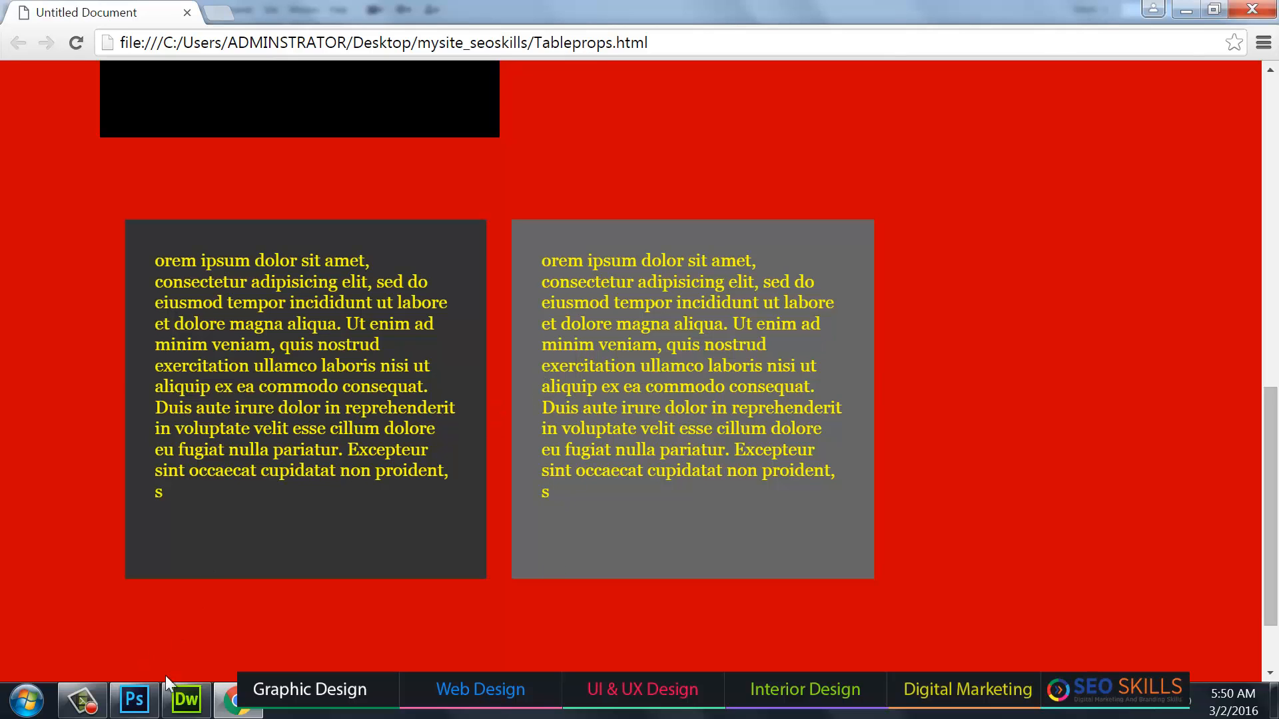
# Step: Switch to Photoshop to view the lesson title in DW-Template.psd, and return to the top of the page in Dreamweaver
pyautogui.click(134, 700)
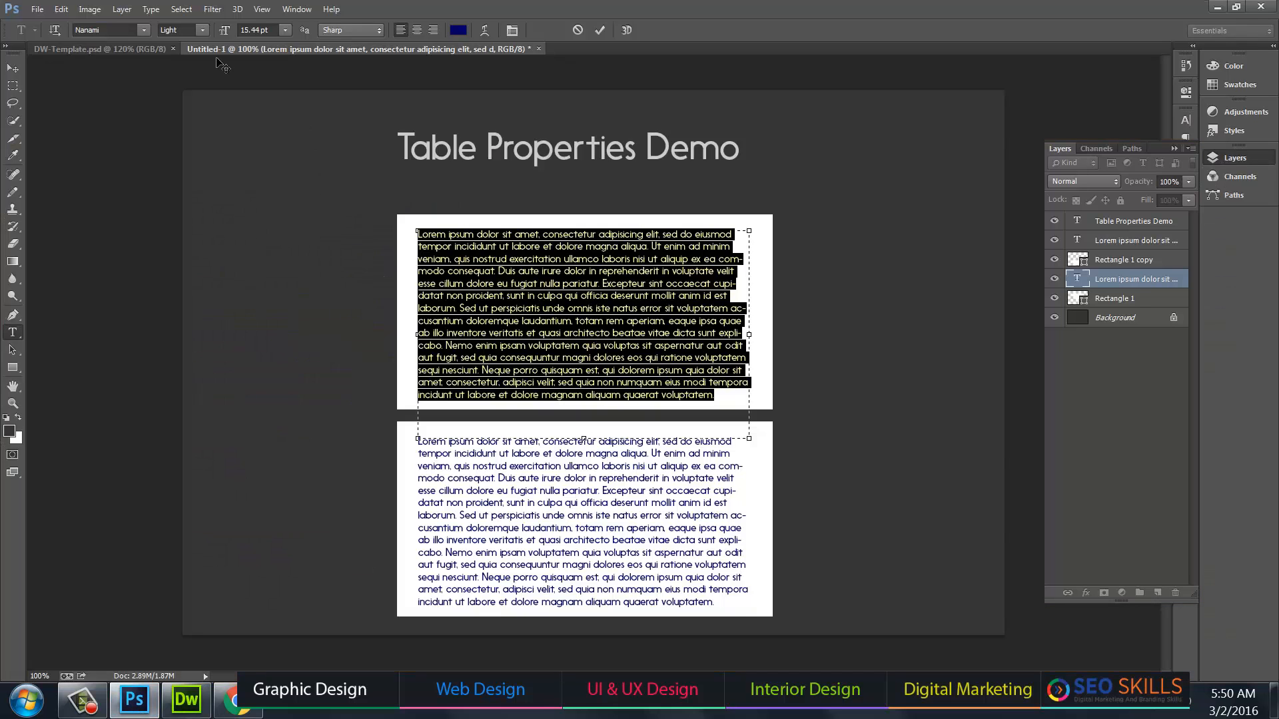
pyautogui.click(145, 48)
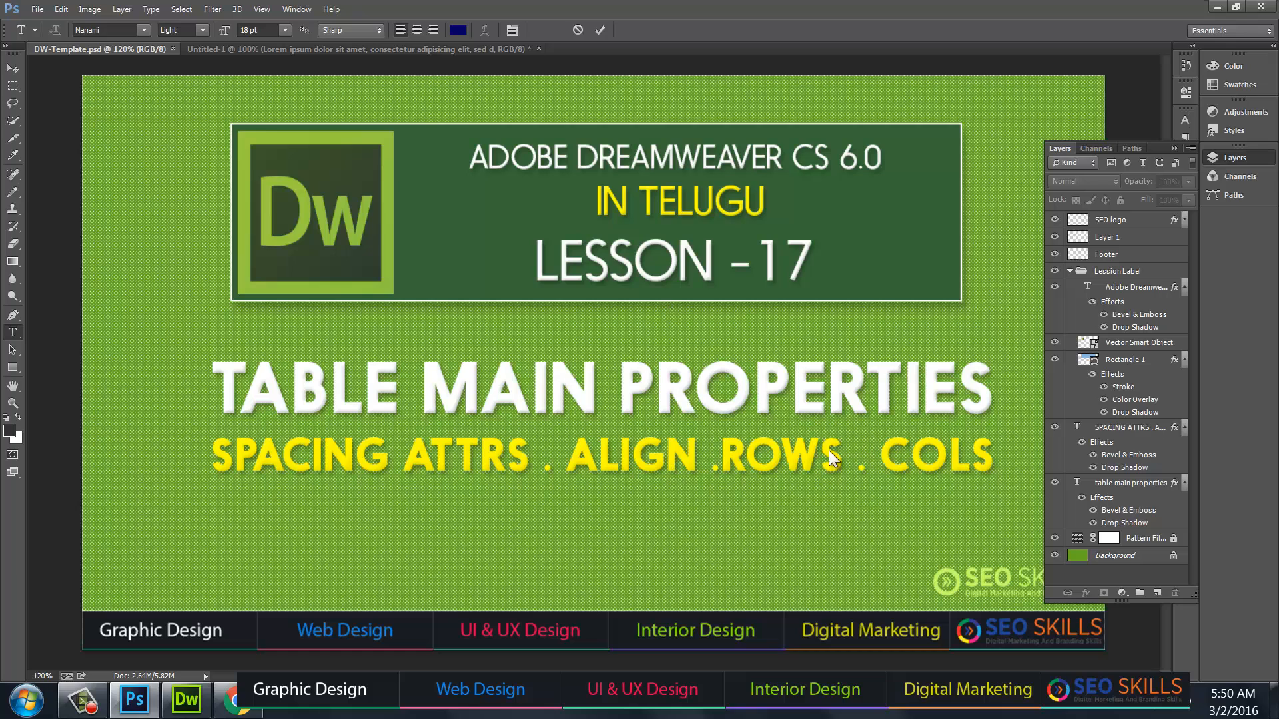
pyautogui.click(186, 701)
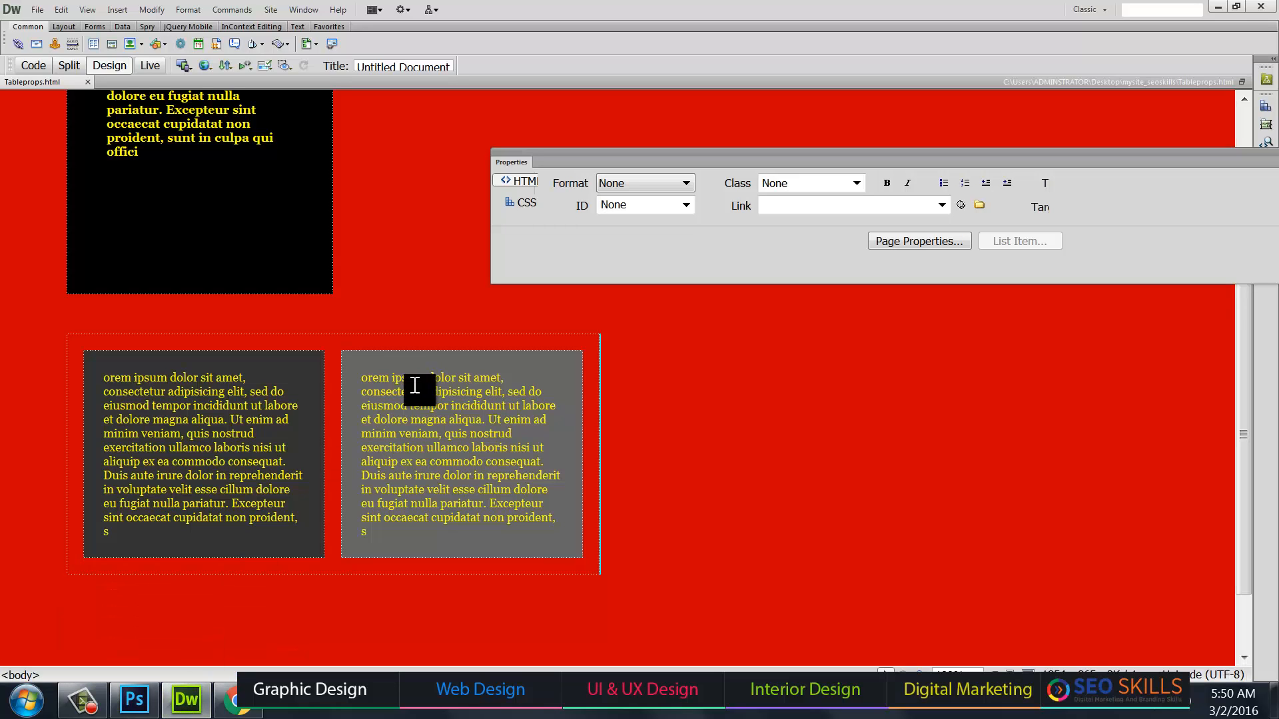
pyautogui.scroll(5, 397, 340)
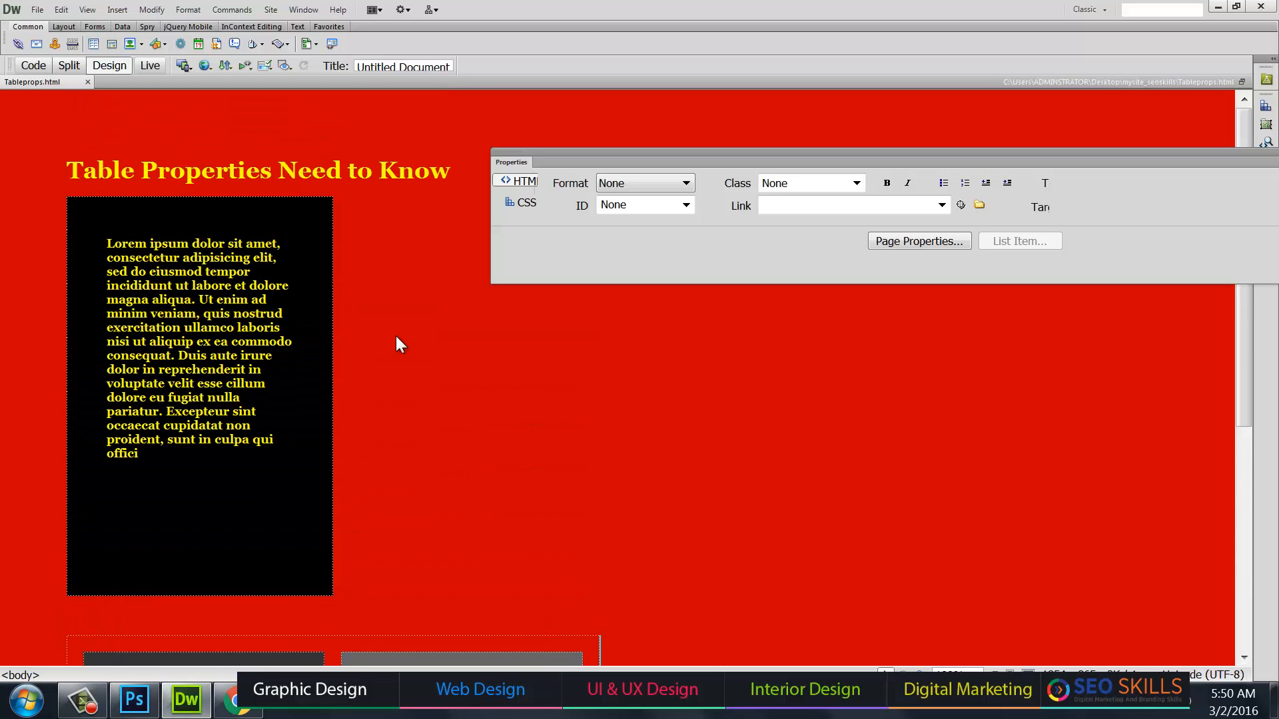